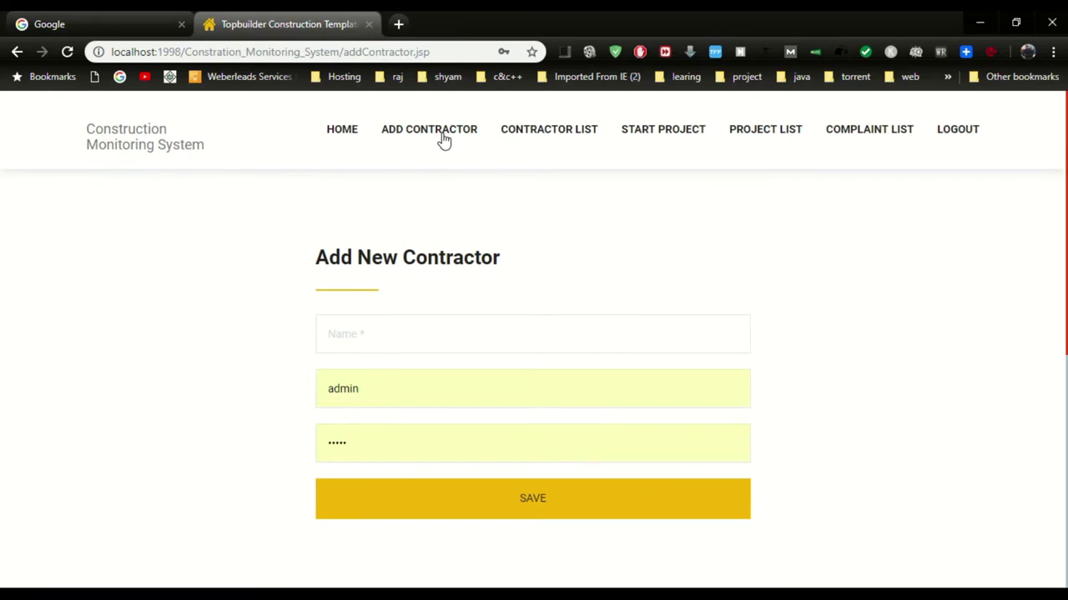
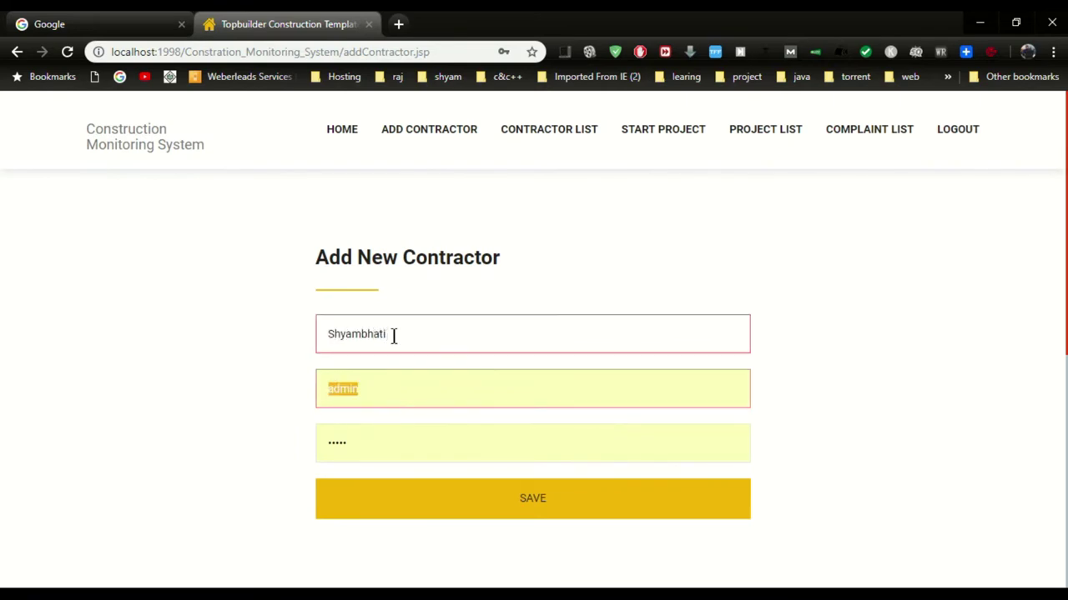
# Register the new contractor with their name, a login username and a password
pyautogui.press('Tab')
pyautogui.press('Tab')
pyautogui.write('1234567890')
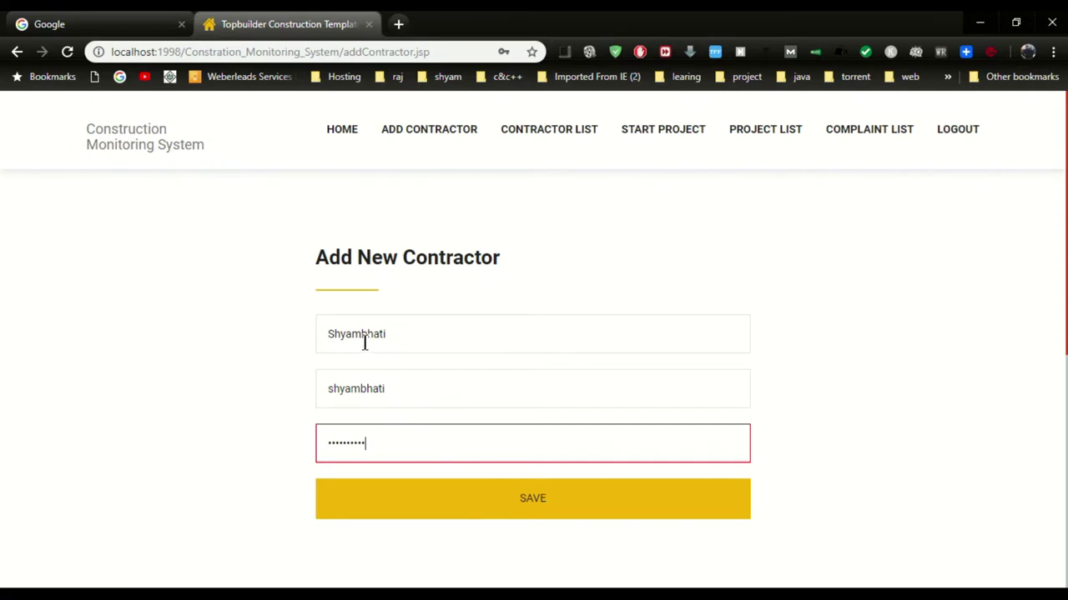
pyautogui.click(396, 392)
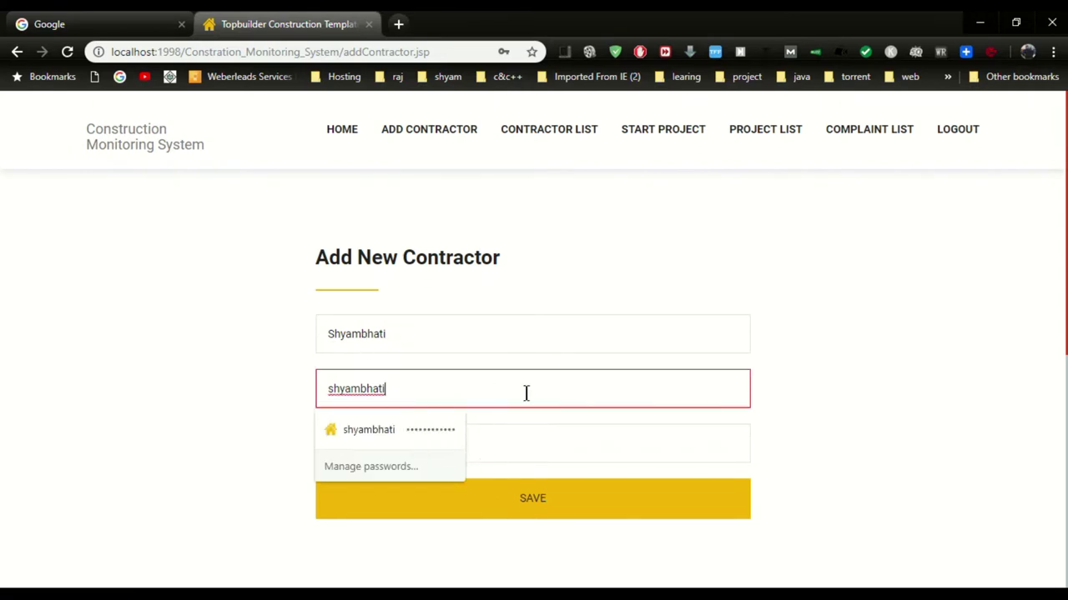
pyautogui.click(558, 404)
pyautogui.click(551, 501)
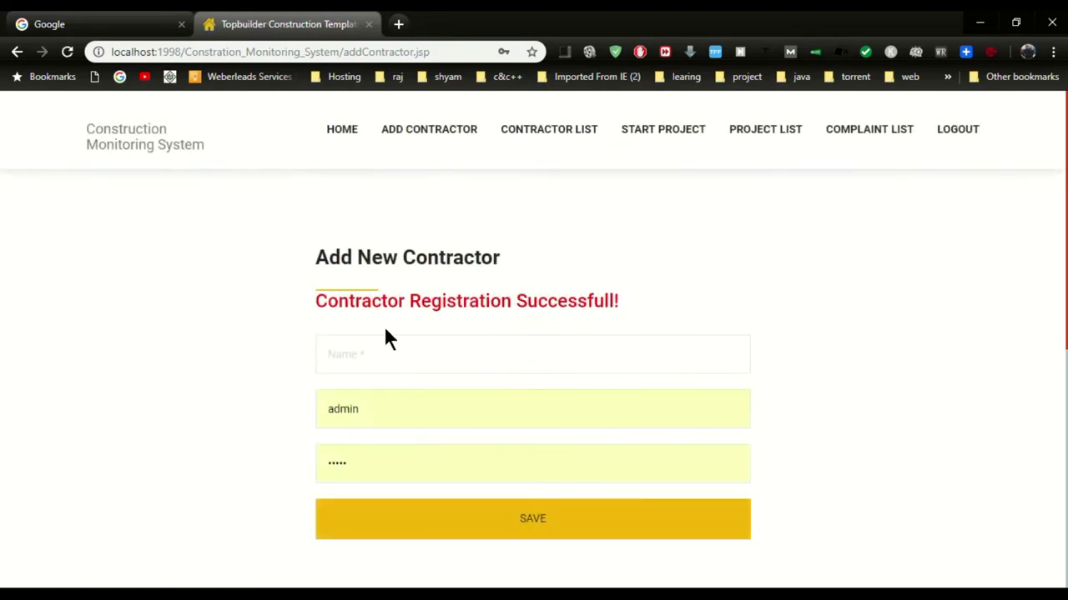
# Show the contractor list and highlight the new contractor's entry
pyautogui.click(542, 142)
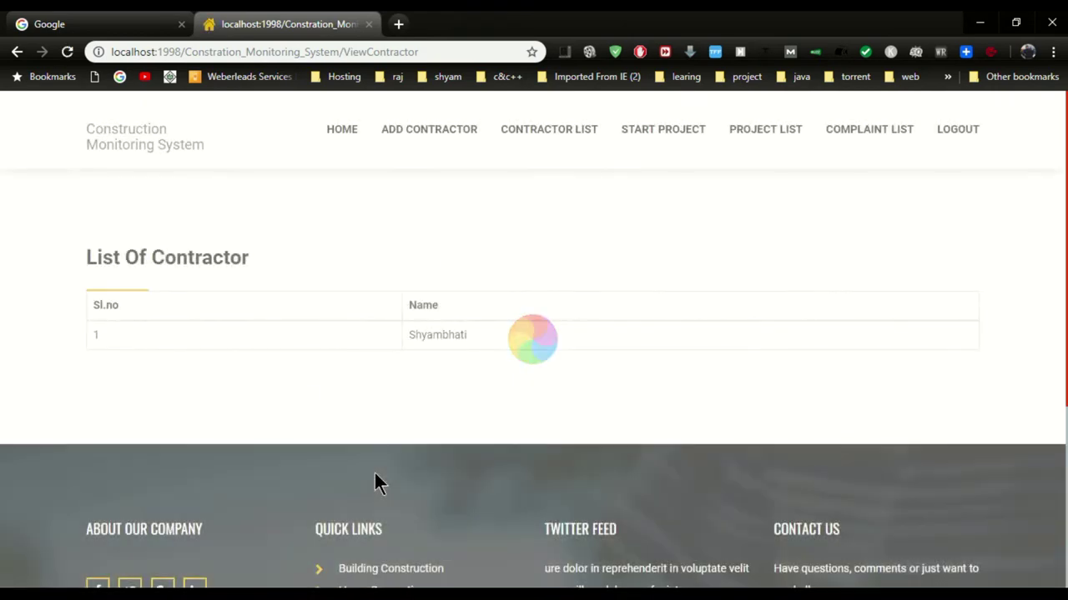
pyautogui.moveTo(409, 333); pyautogui.dragTo(556, 353)
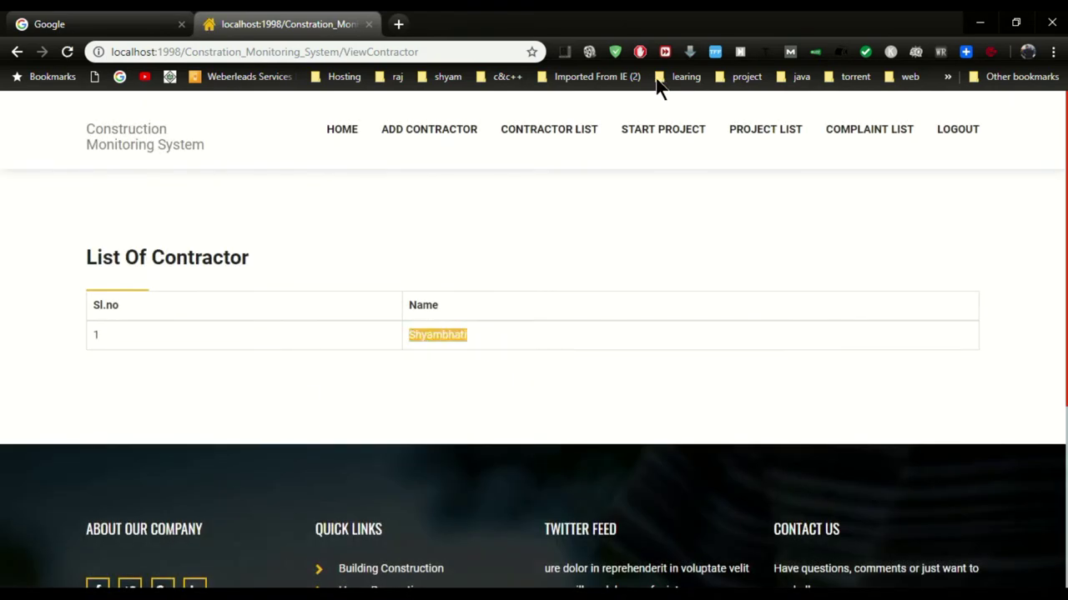
pyautogui.click(672, 127)
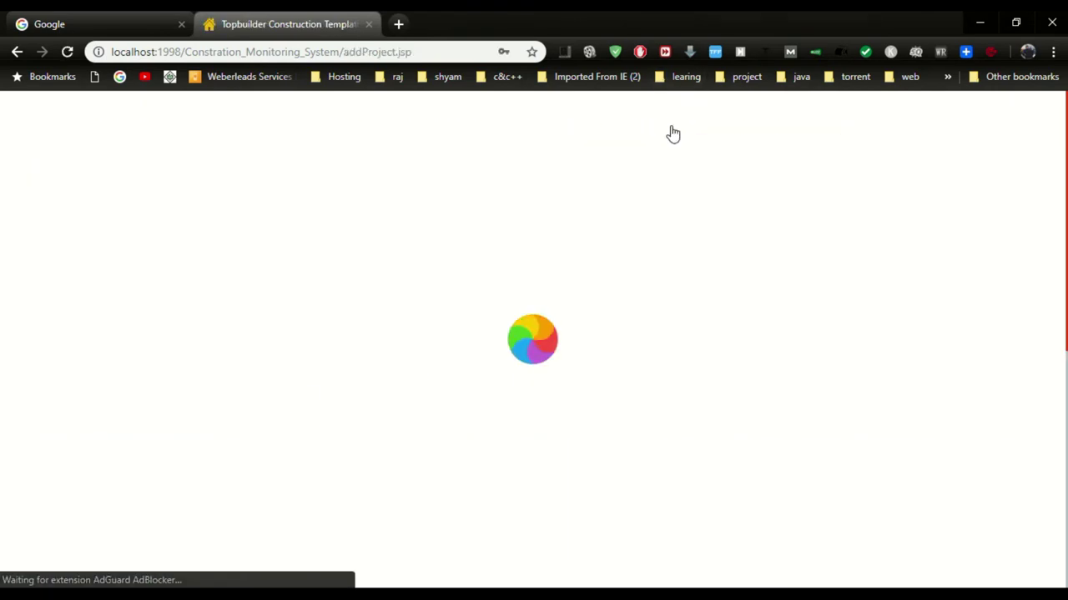
# Enter project College Work, start 16-Oct-2018, the new contractor, 15 days, budget 5000
pyautogui.click(200, 329)
pyautogui.write('C')
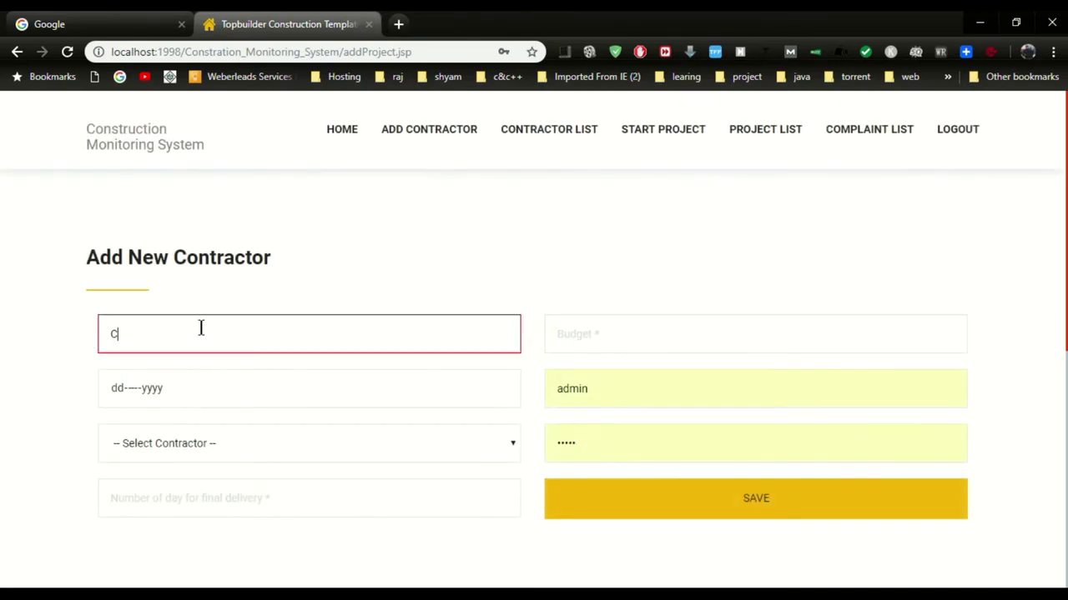
pyautogui.write('ollege')
pyautogui.write('Work')
pyautogui.press('Tab')
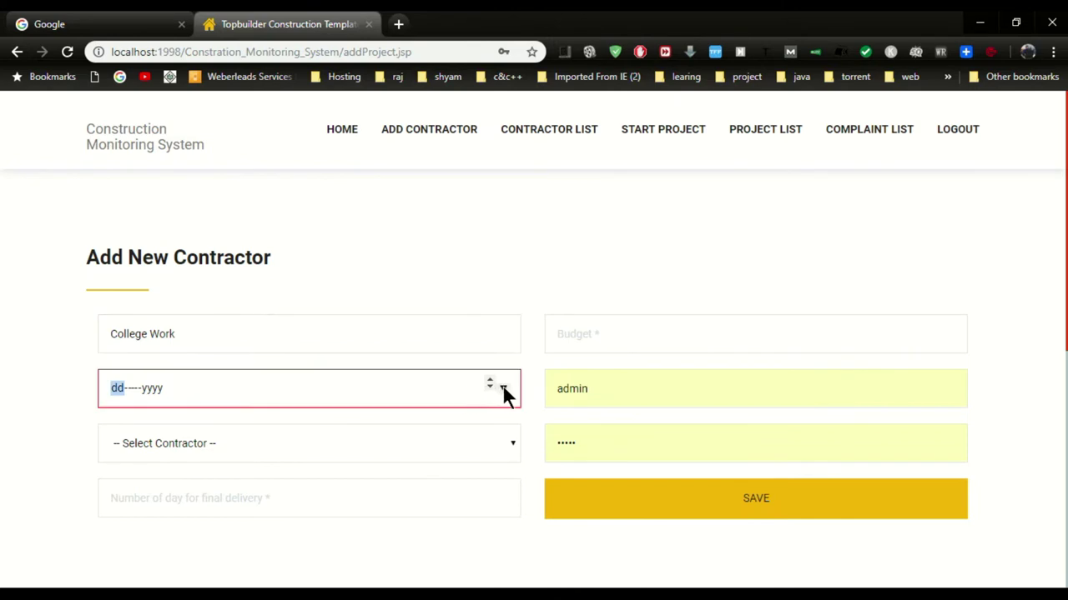
pyautogui.click(503, 389)
pyautogui.click(174, 502)
pyautogui.click(184, 433)
pyautogui.click(161, 483)
pyautogui.click(204, 499)
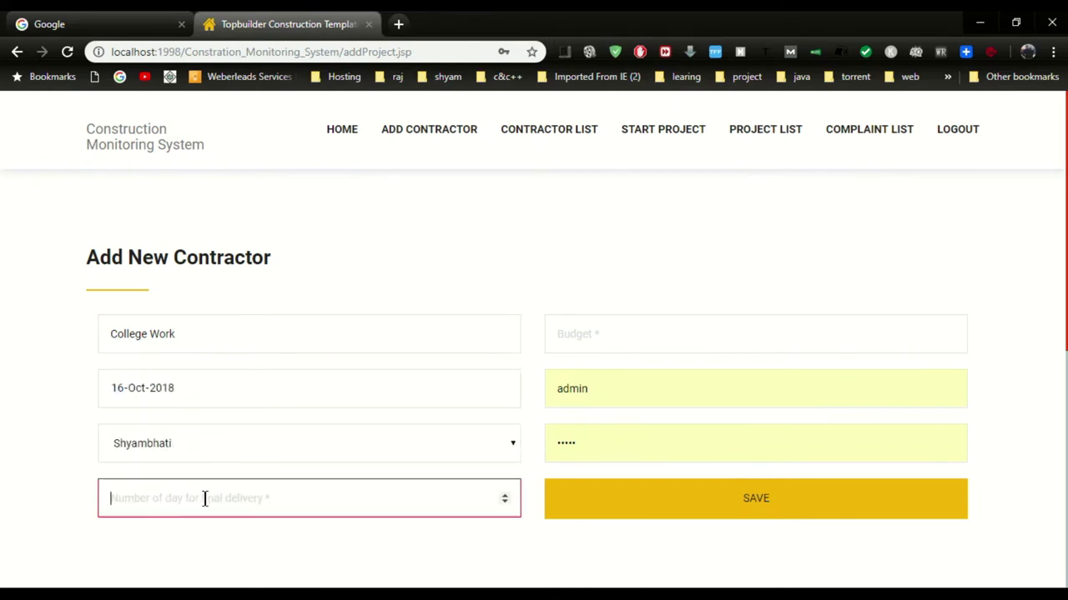
pyautogui.write('15')
pyautogui.click(637, 337)
pyautogui.write('5000')
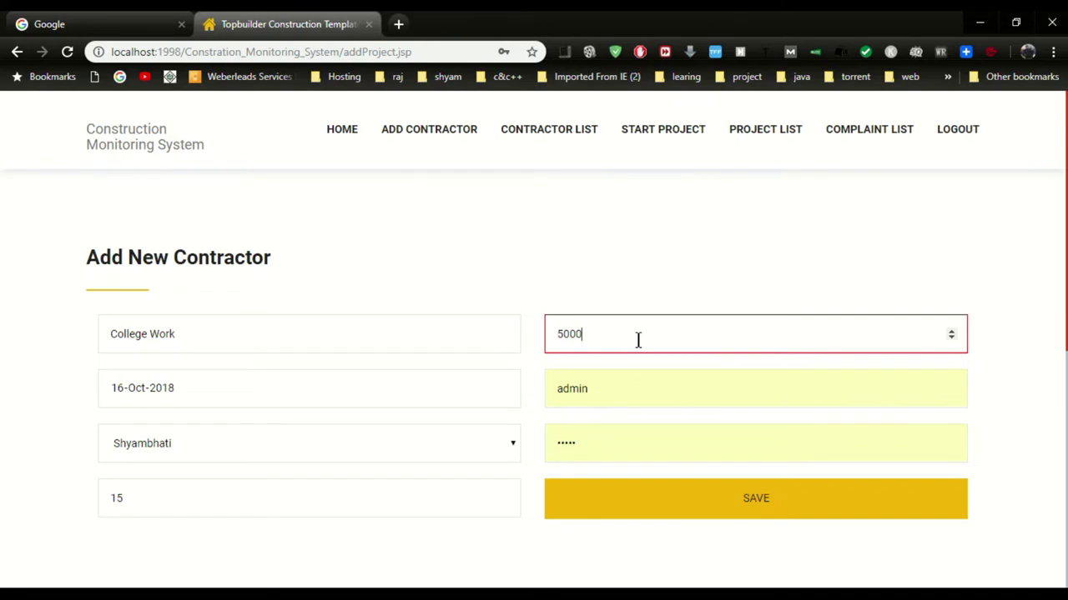
# Enter the admin username and password and save the project, highlighting the confirmation
pyautogui.doubleClick(643, 384)
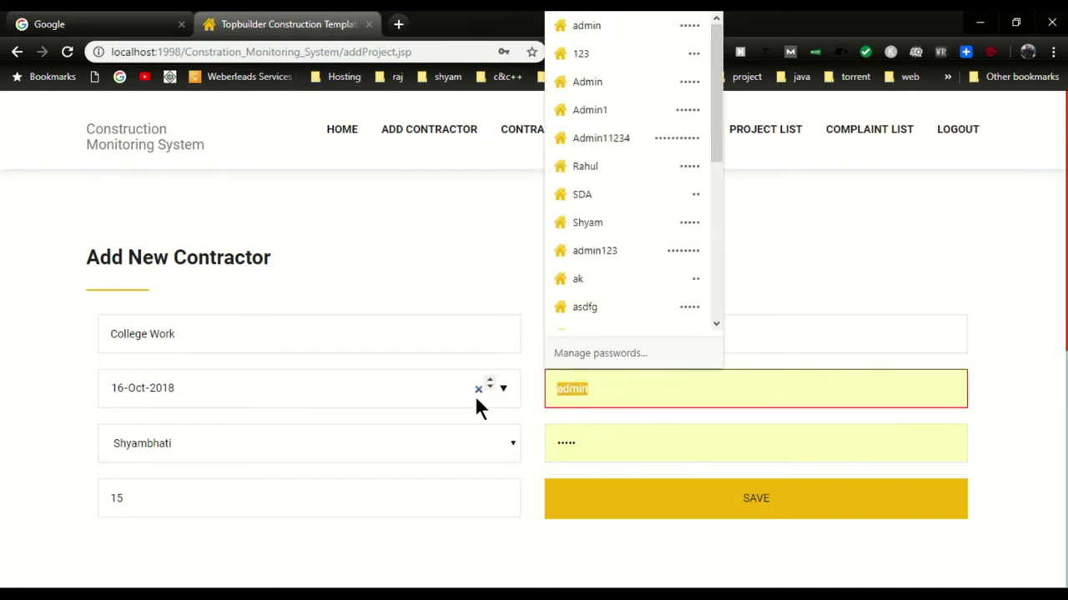
pyautogui.write('demo')
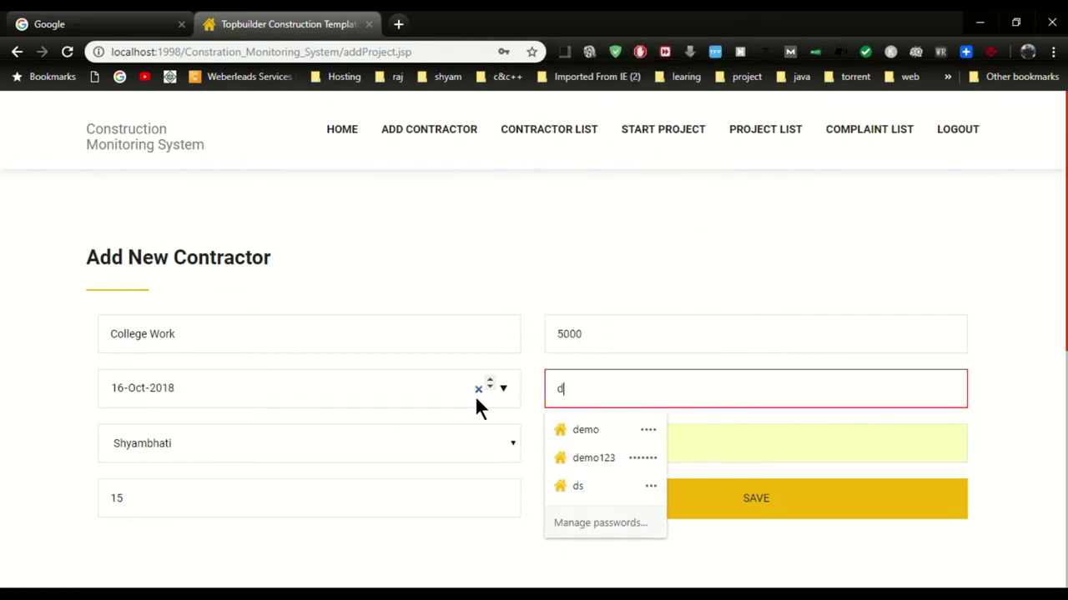
pyautogui.press('Tab')
pyautogui.write('demo')
pyautogui.hotkey('ctrl', 'a')
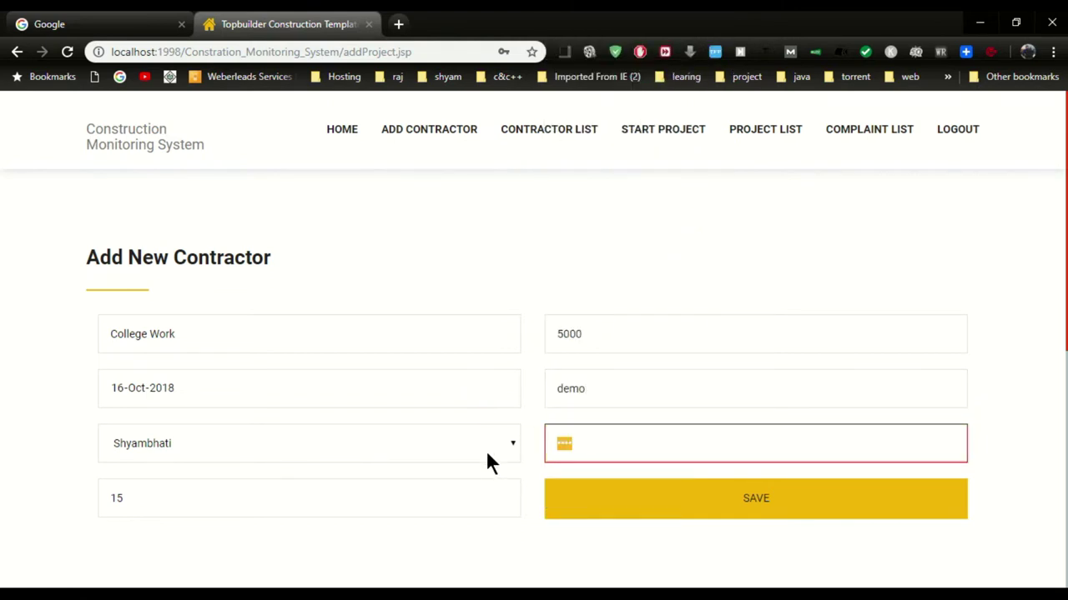
pyautogui.press('BackSpace')
pyautogui.write('demo')
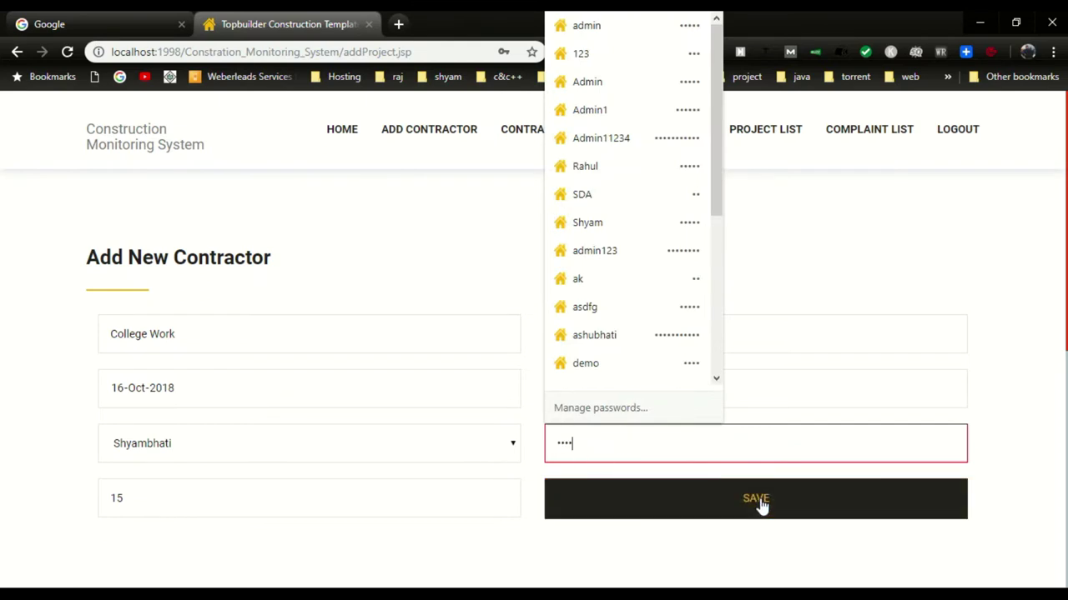
pyautogui.click(759, 503)
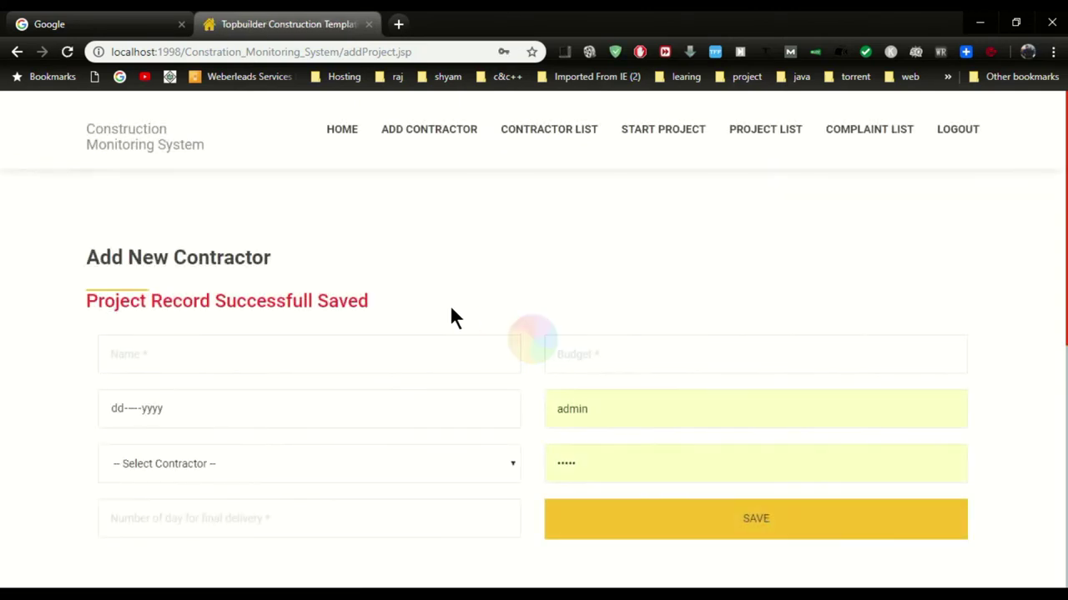
pyautogui.moveTo(86, 301); pyautogui.dragTo(442, 310)
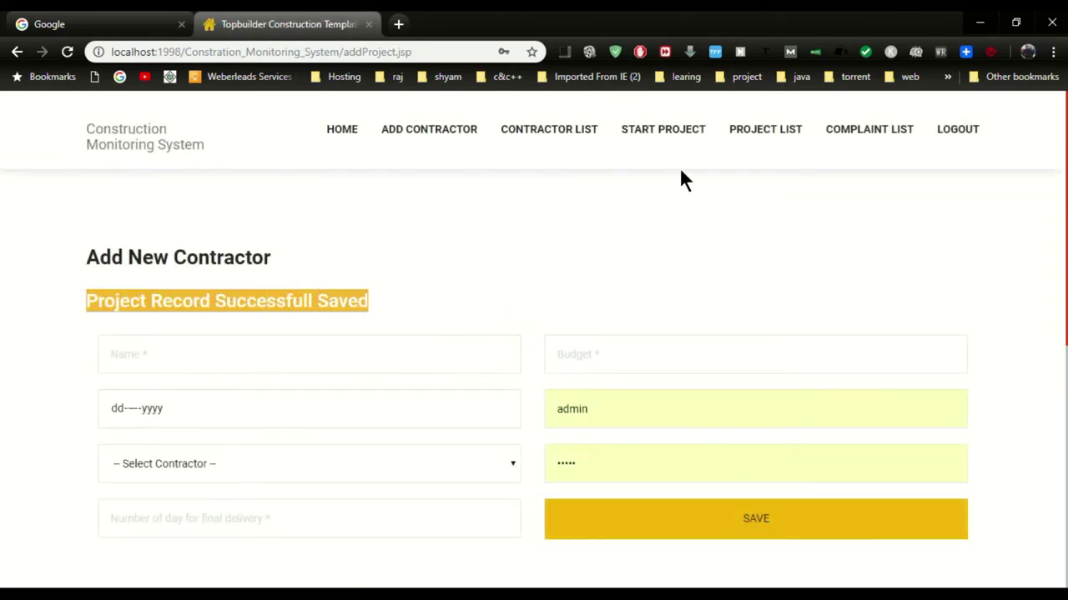
# Review College Work in the project list, check the empty complaint list, and log out
pyautogui.click(763, 131)
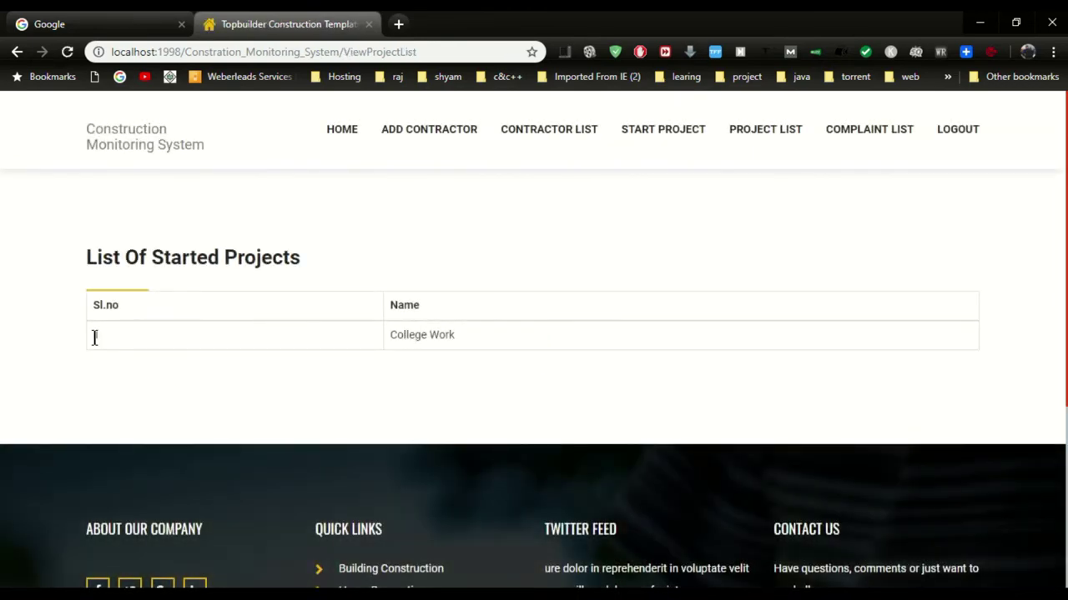
pyautogui.moveTo(95, 337); pyautogui.dragTo(450, 339)
pyautogui.click(573, 337)
pyautogui.moveTo(960, 134); pyautogui.dragTo(946, 216)
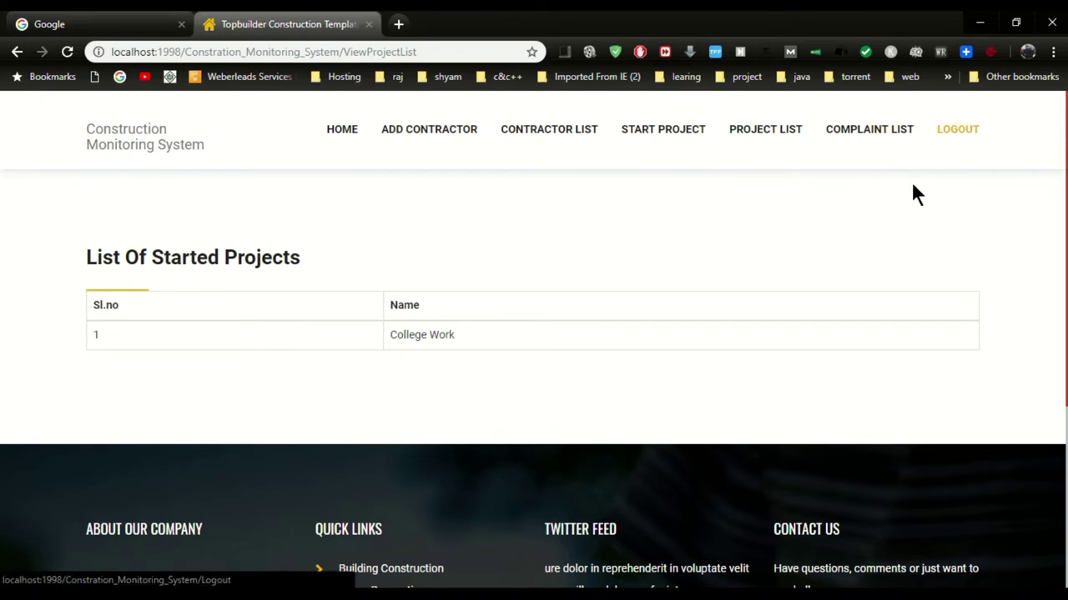
pyautogui.click(873, 131)
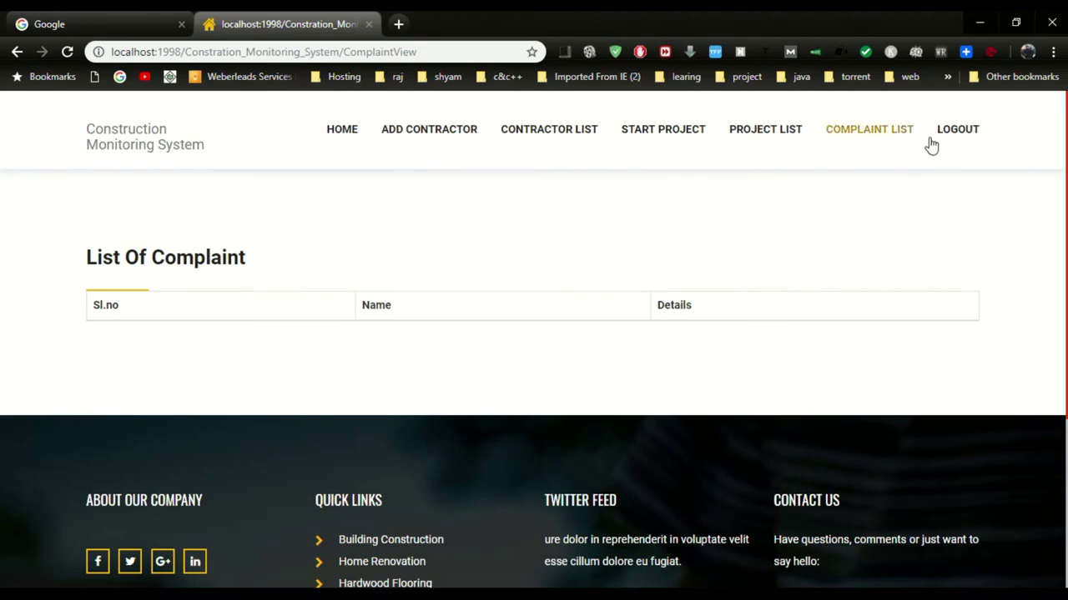
pyautogui.click(955, 131)
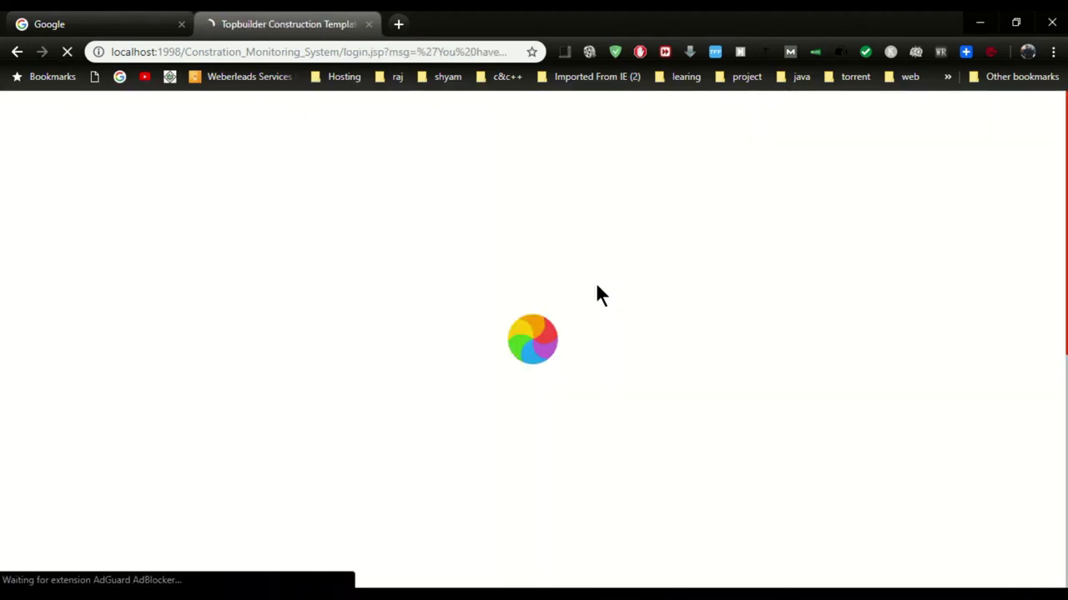
# Log in with the Contractor role using the new contractor's username and password
pyautogui.click(463, 338)
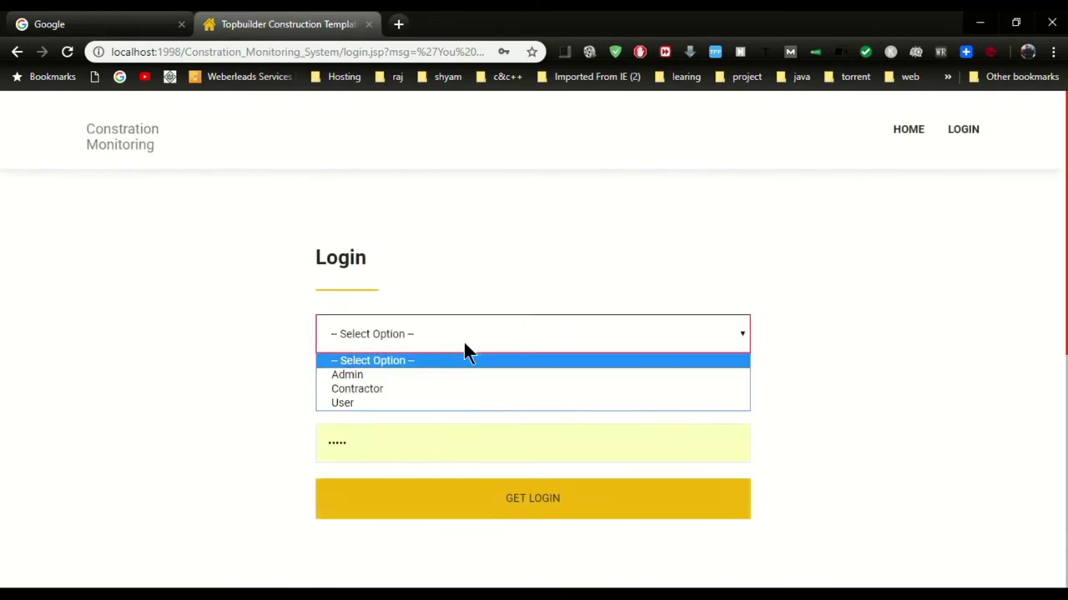
pyautogui.click(398, 388)
pyautogui.hotkey('ctrl', 'a')
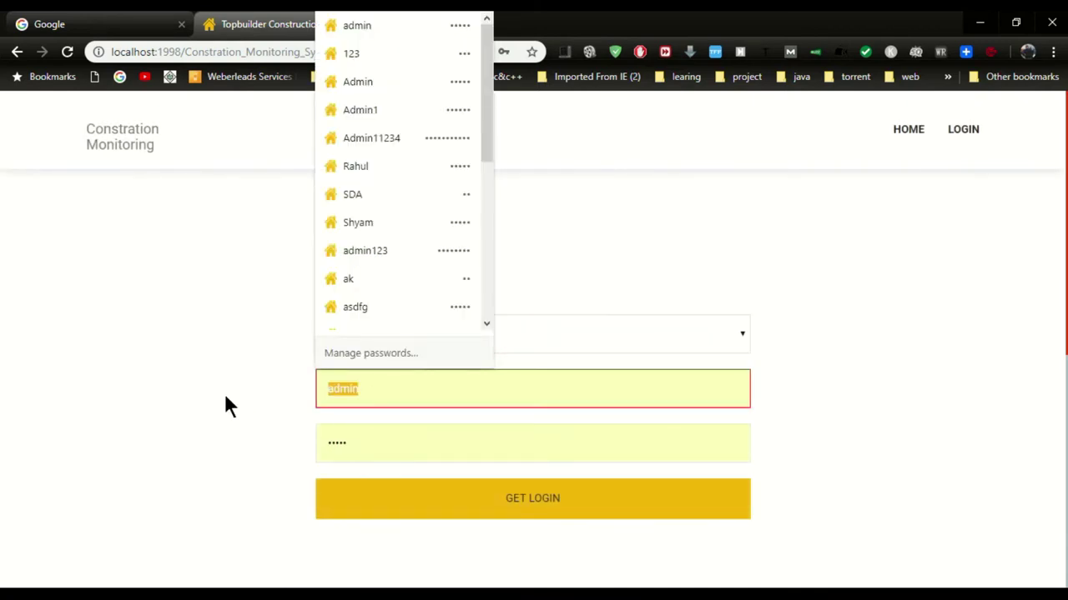
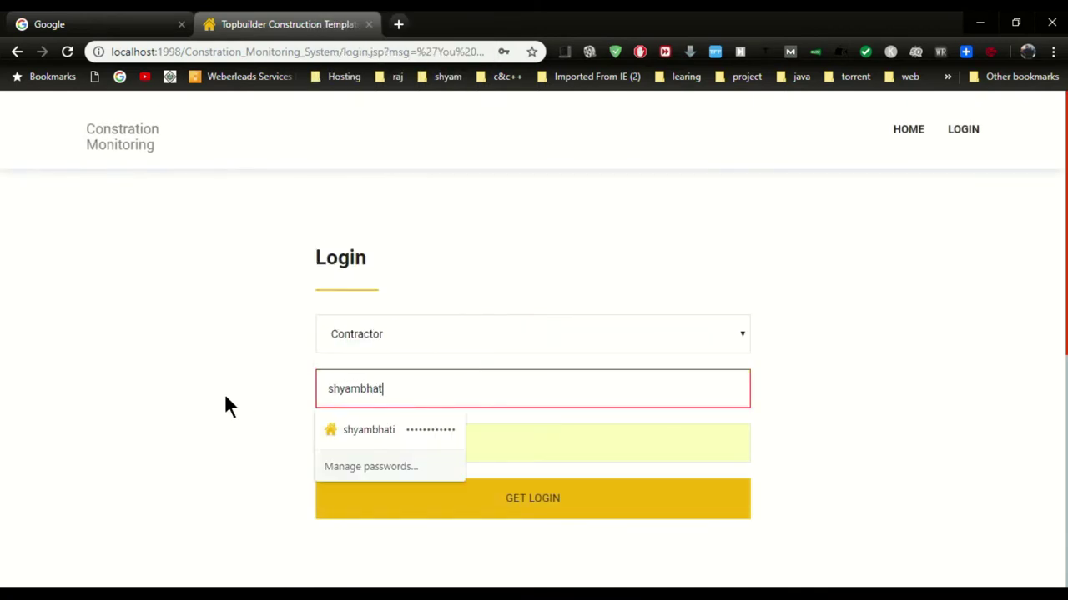
pyautogui.press('Tab')
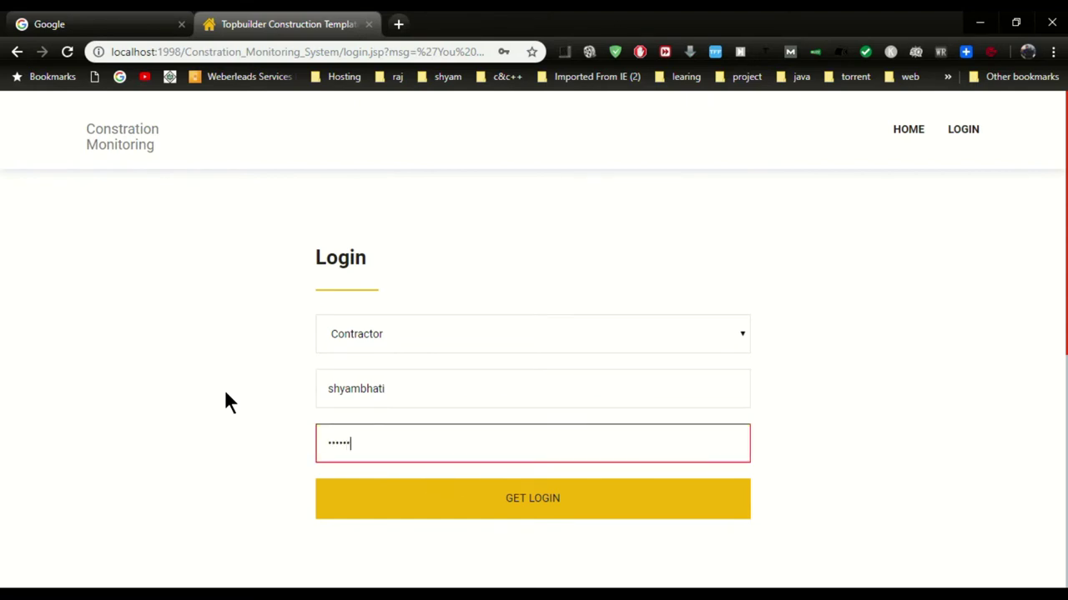
pyautogui.click(425, 503)
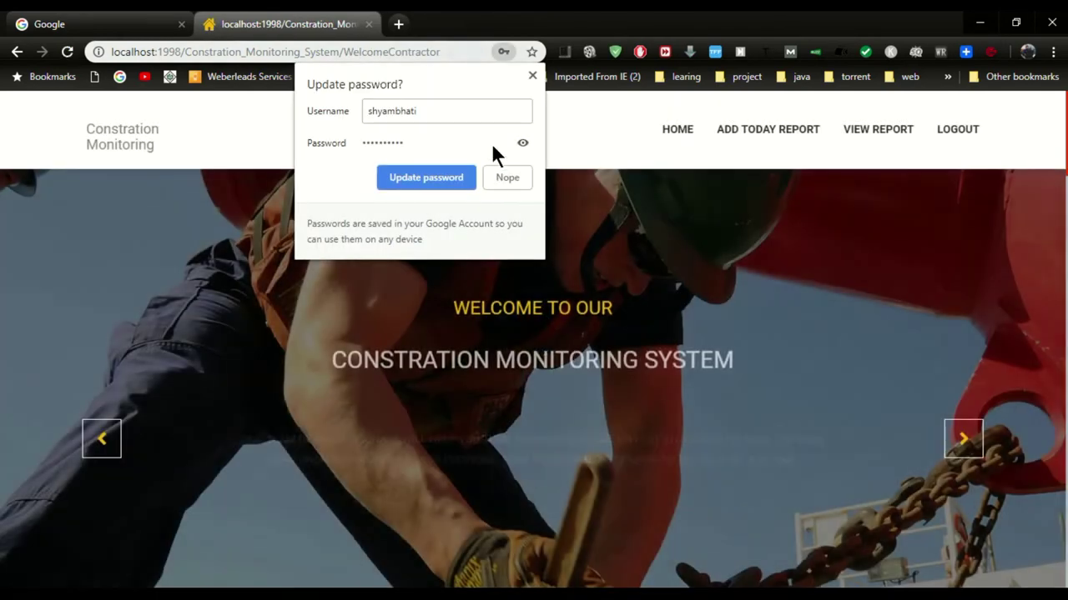
# Start today's report dated 16-Oct-2018 for the College Work project
pyautogui.click(507, 178)
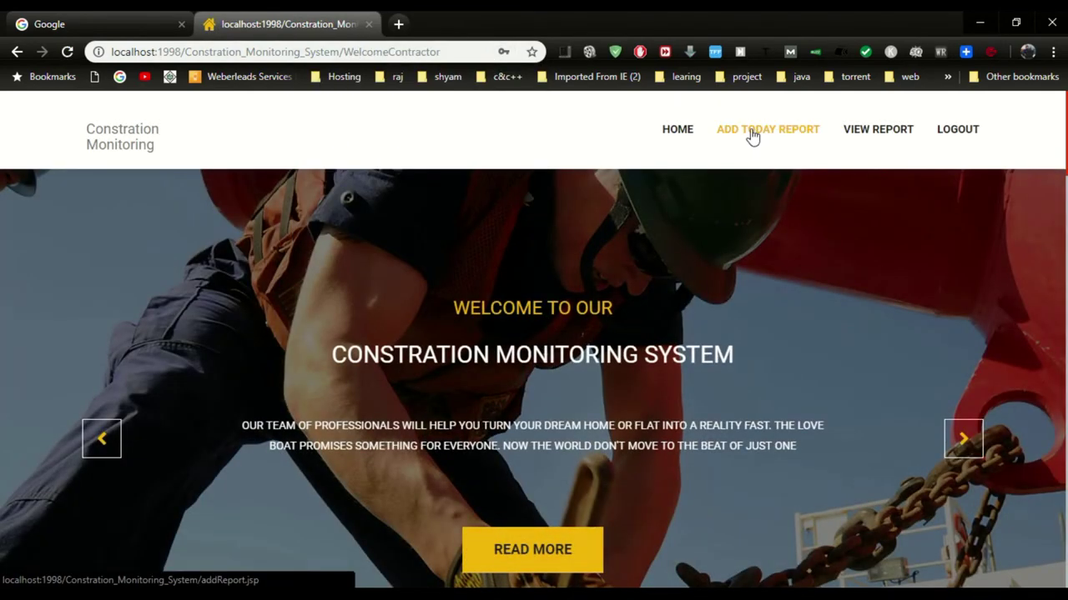
pyautogui.click(789, 136)
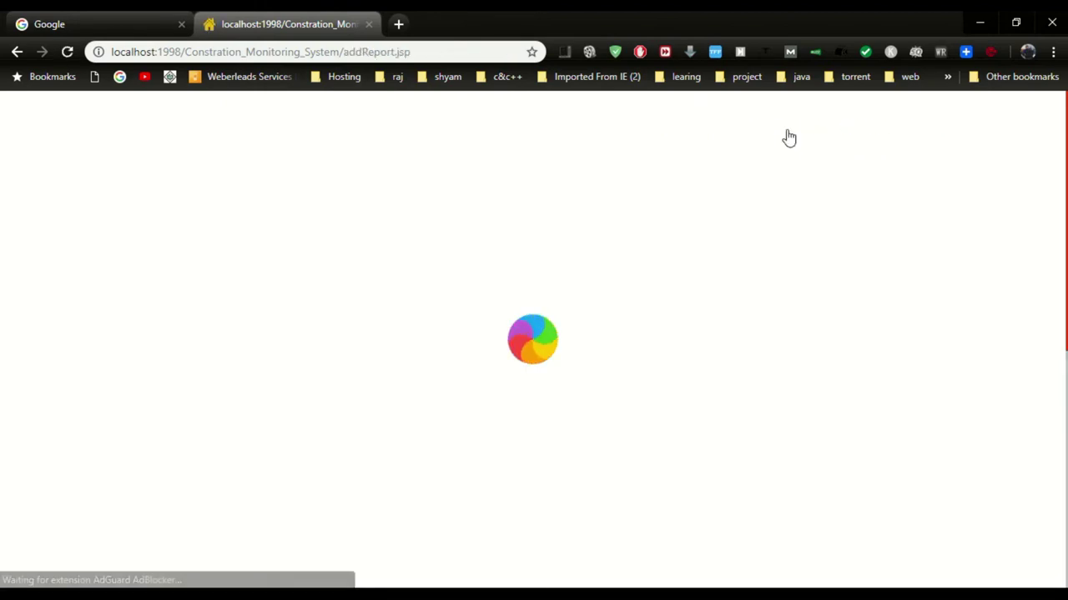
pyautogui.click(503, 334)
pyautogui.click(174, 449)
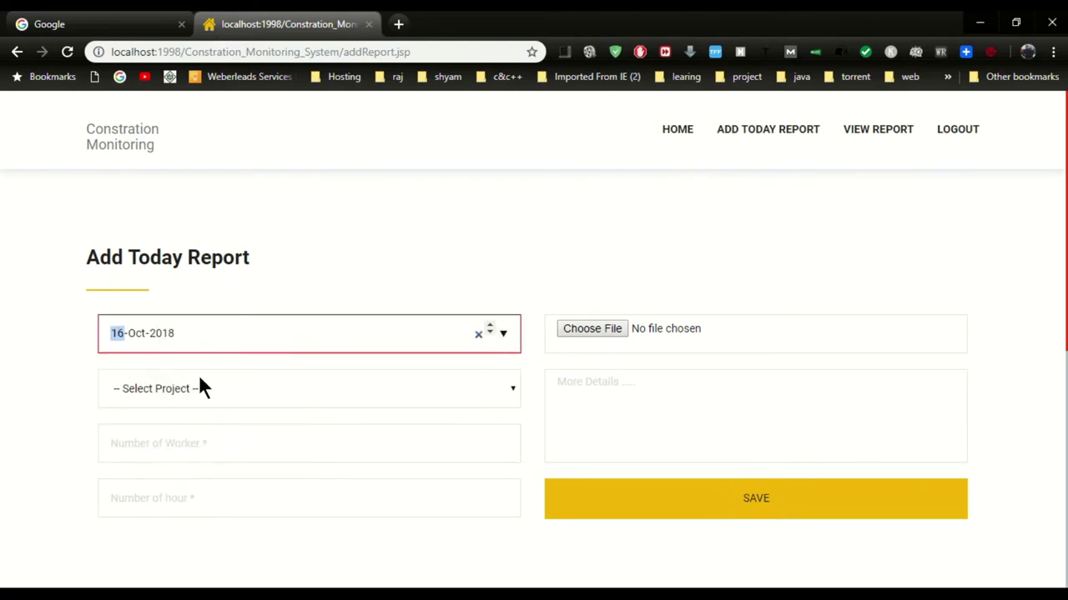
pyautogui.click(207, 387)
pyautogui.click(169, 429)
# Record 50 workers and 8 hours and attach service_tbg.jpg to the report
pyautogui.click(267, 445)
pyautogui.write('50')
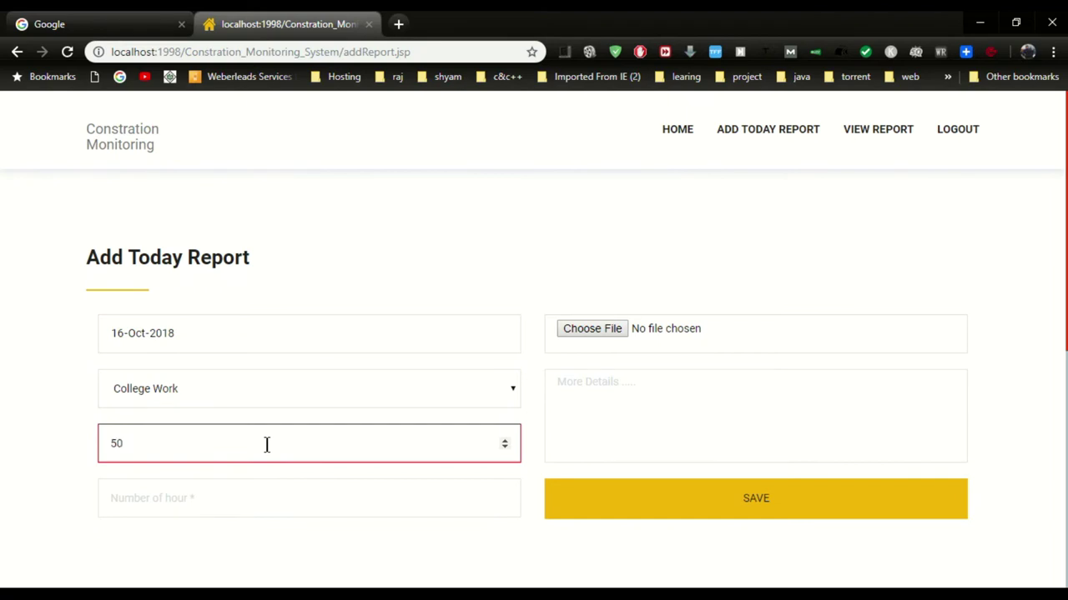
pyautogui.press('Tab')
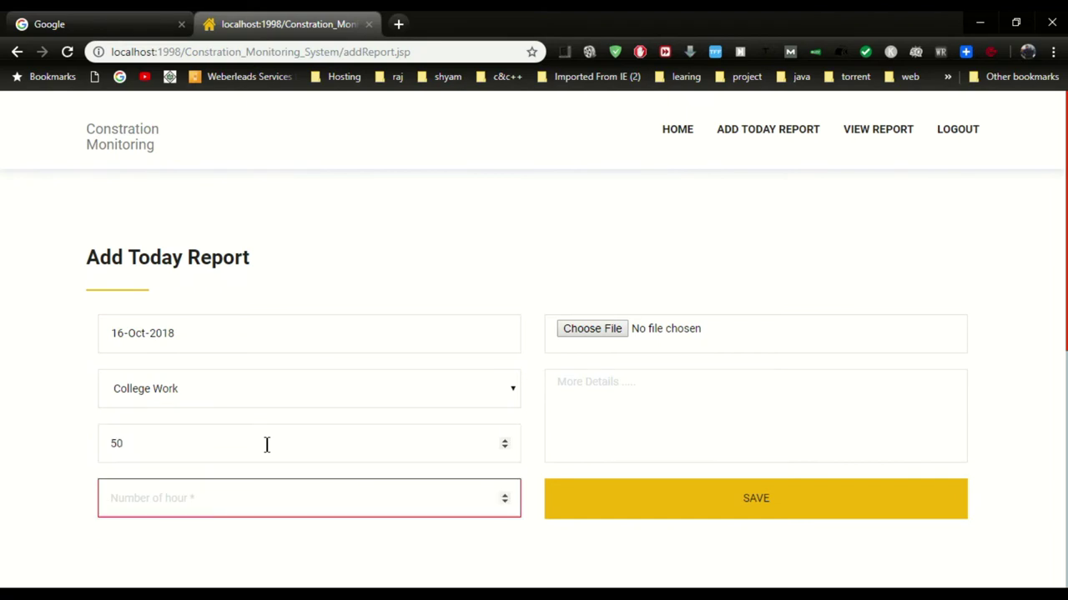
pyautogui.write('8')
pyautogui.click(606, 328)
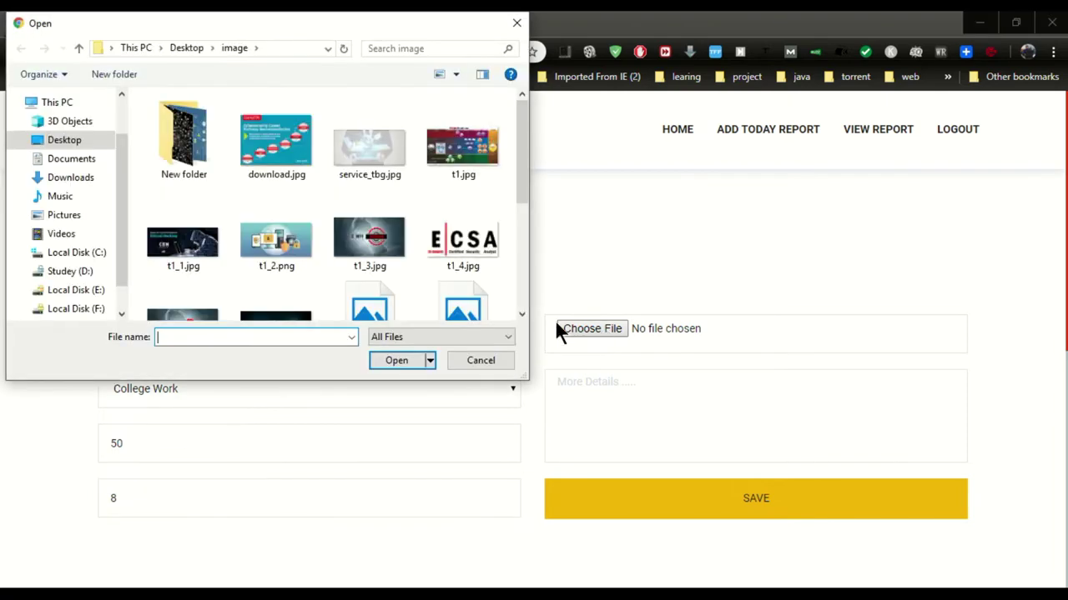
pyautogui.doubleClick(353, 153)
pyautogui.click(628, 427)
# Write the details 'Today started work with 50 worker , work 8 hour', correcting the worker count
pyautogui.write('Today stat')
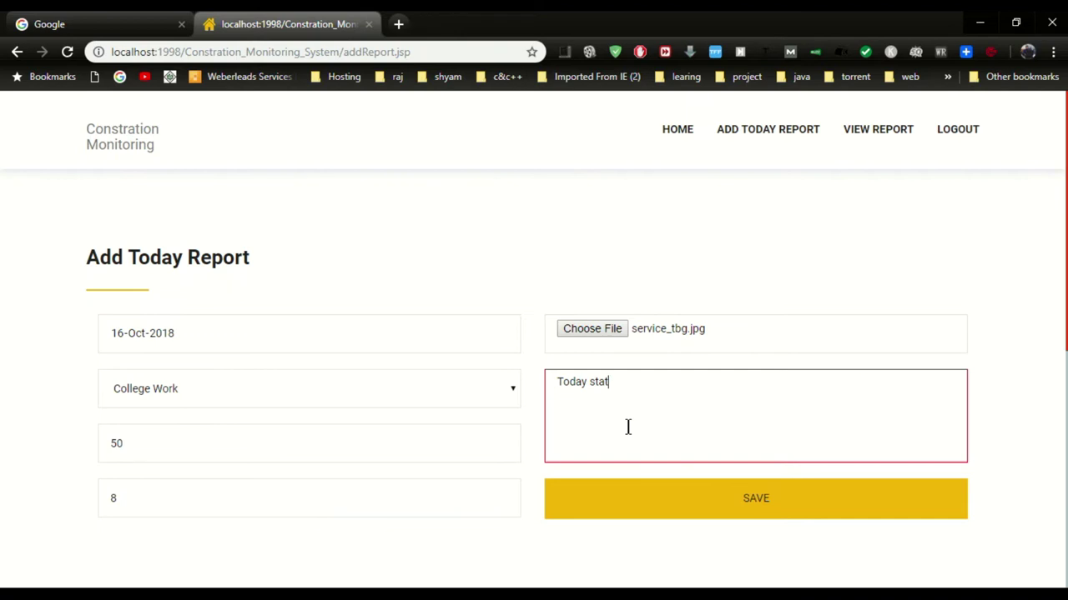
pyautogui.press('BackSpace')
pyautogui.write('rted work with 8 worker')
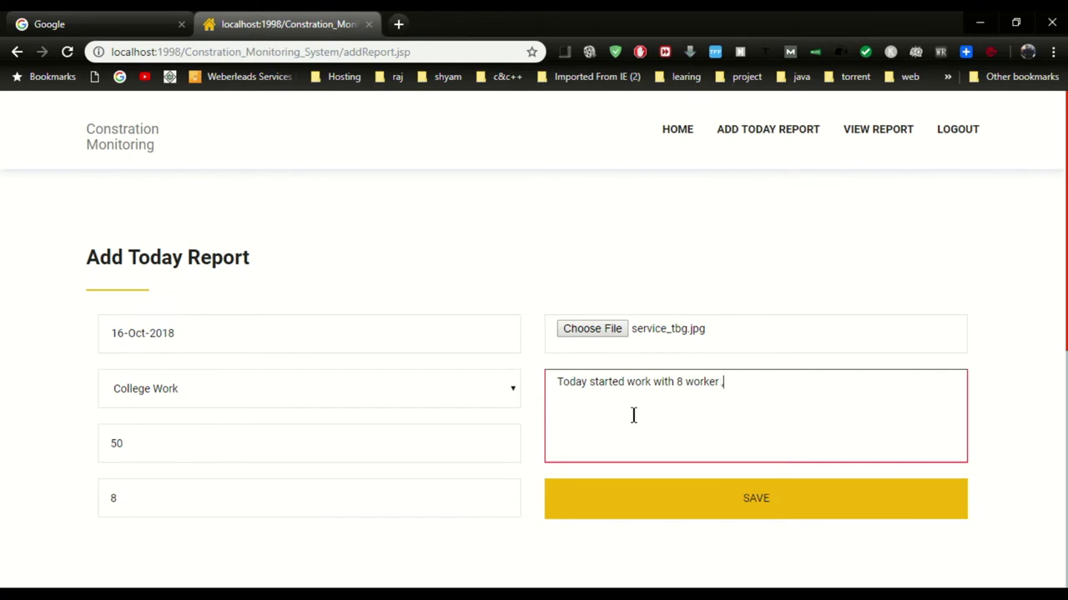
pyautogui.write(' ,')
pyautogui.write('work')
pyautogui.write('8 hour')
pyautogui.click(683, 385)
pyautogui.press('BackSpace')
pyautogui.write('50')
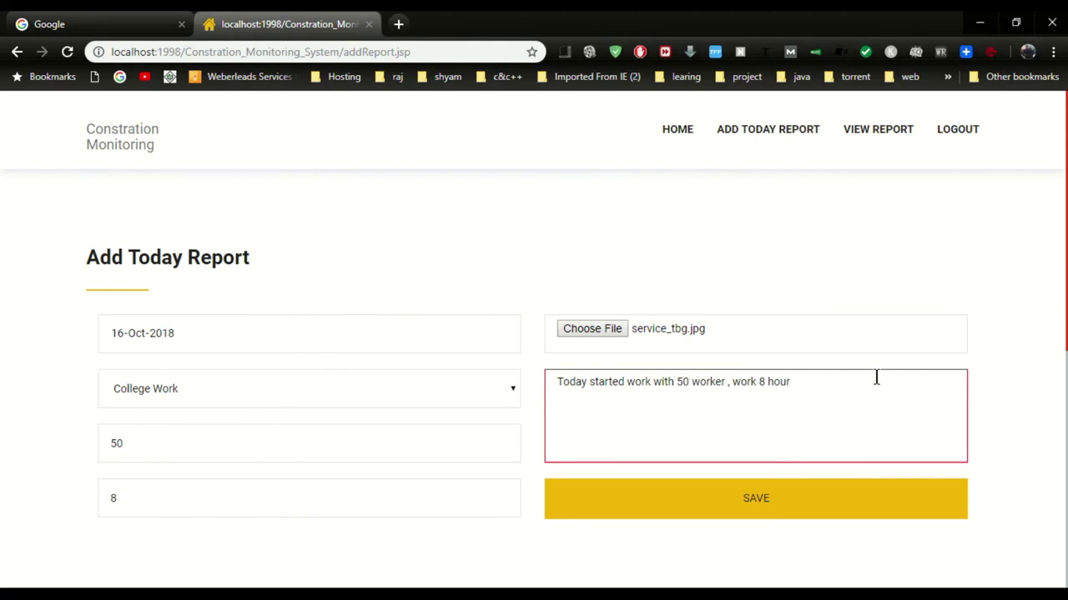
# Save today's report, confirm it in the report list, and log out
pyautogui.click(737, 496)
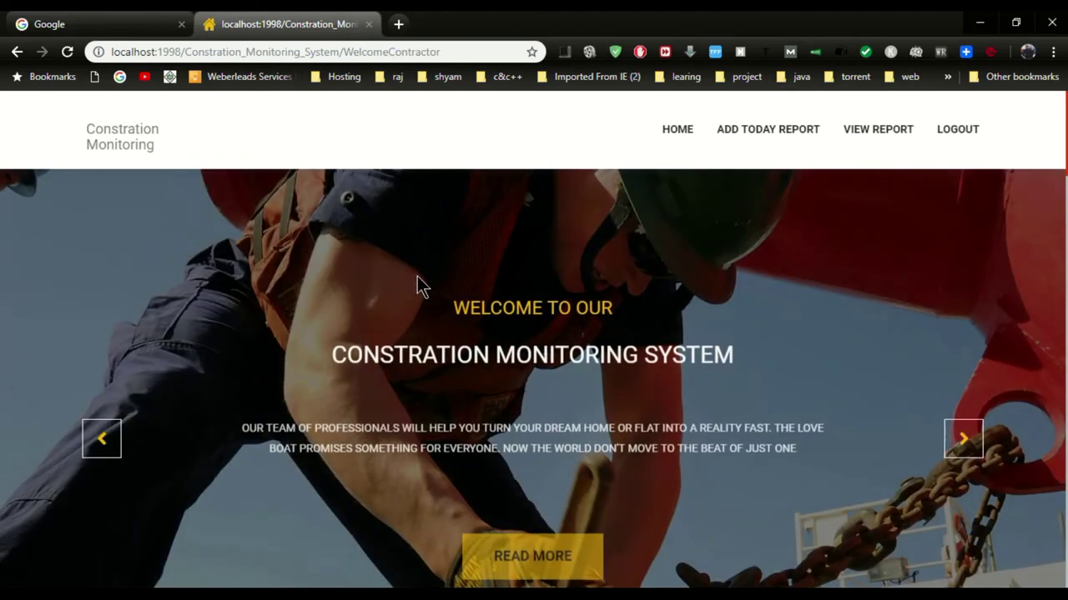
pyautogui.click(868, 143)
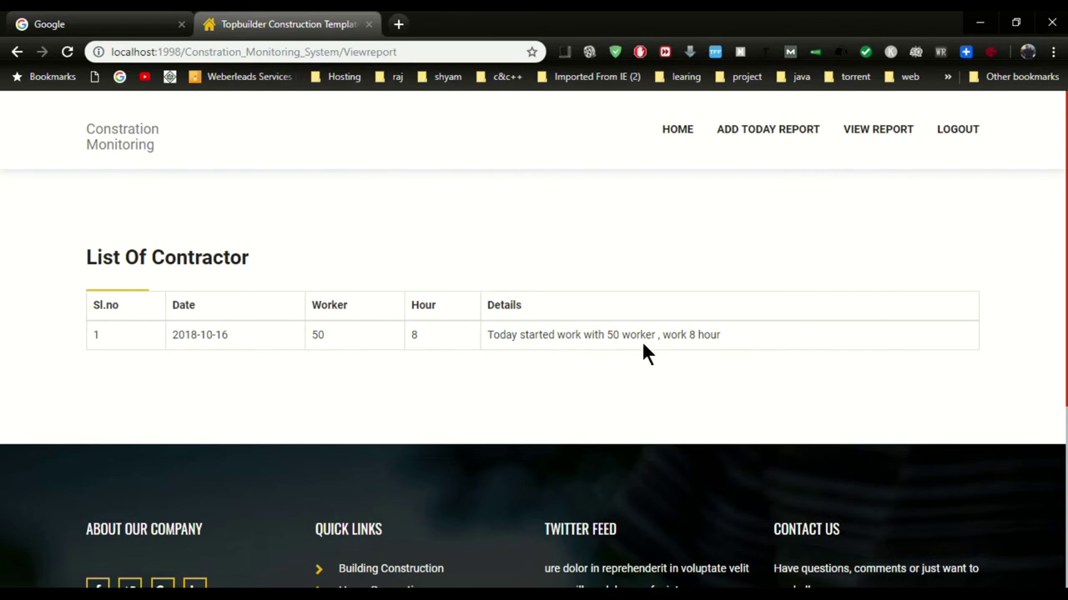
pyautogui.click(953, 140)
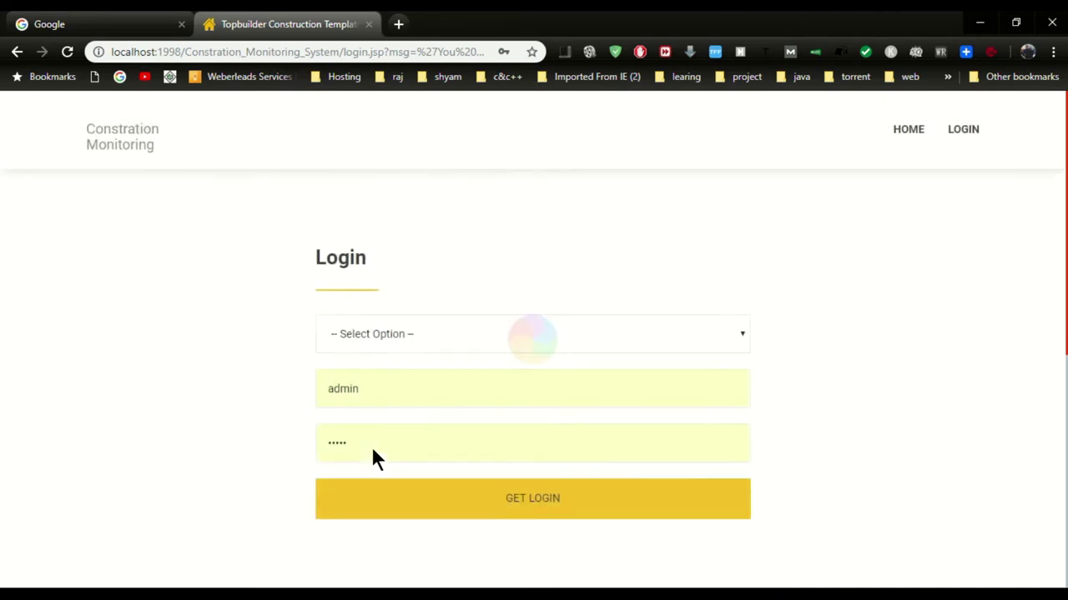
# Sign in with the User role using the user's credentials, then go to the complaint form
pyautogui.click(442, 344)
pyautogui.click(409, 403)
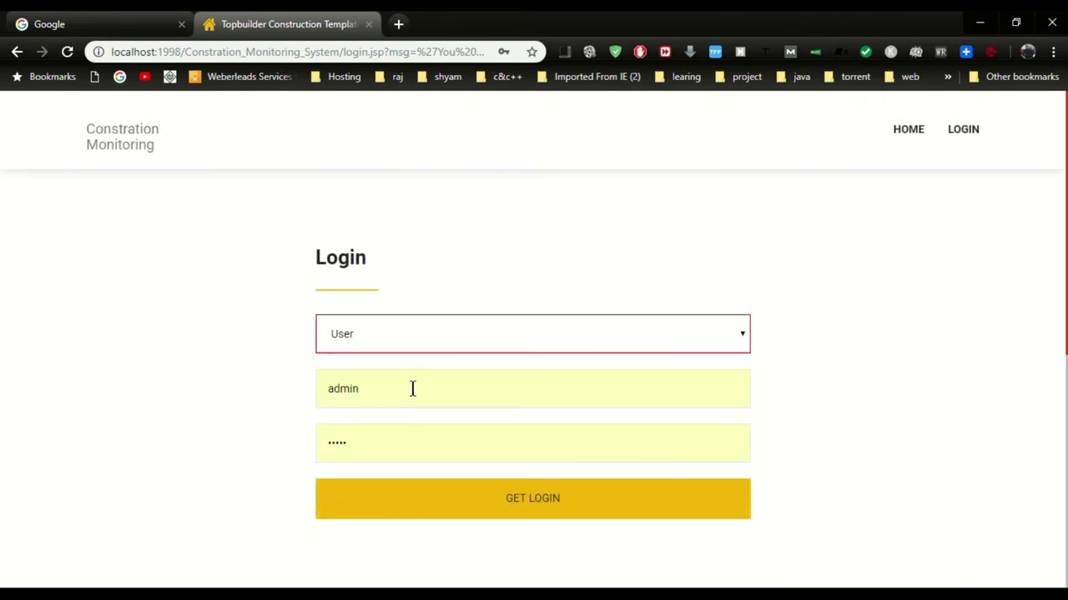
pyautogui.doubleClick(406, 388)
pyautogui.write('demo')
pyautogui.press('Tab')
pyautogui.write('demo')
pyautogui.click(488, 512)
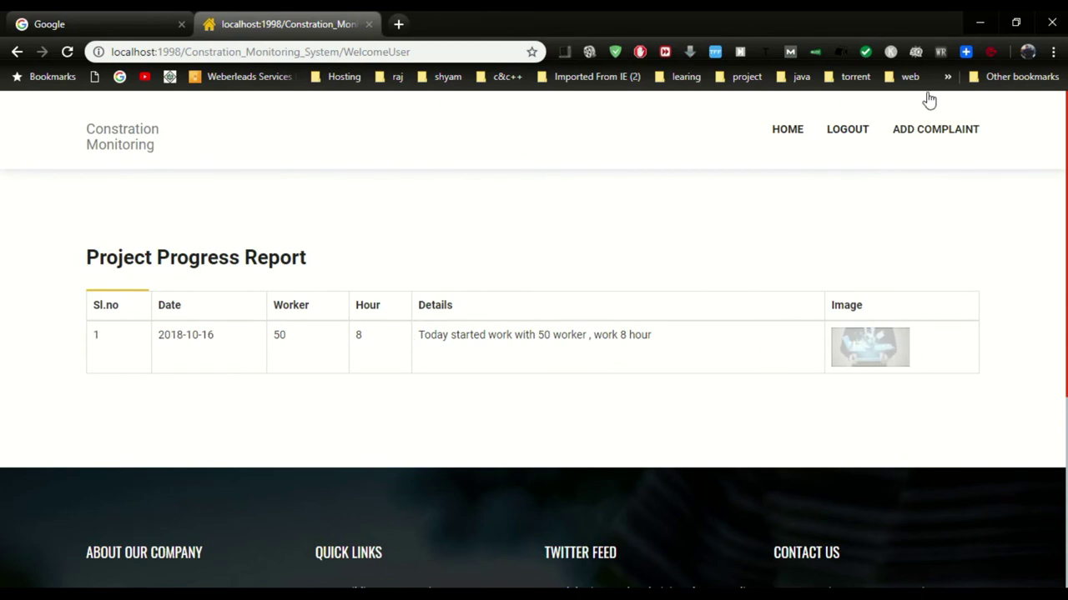
pyautogui.click(923, 140)
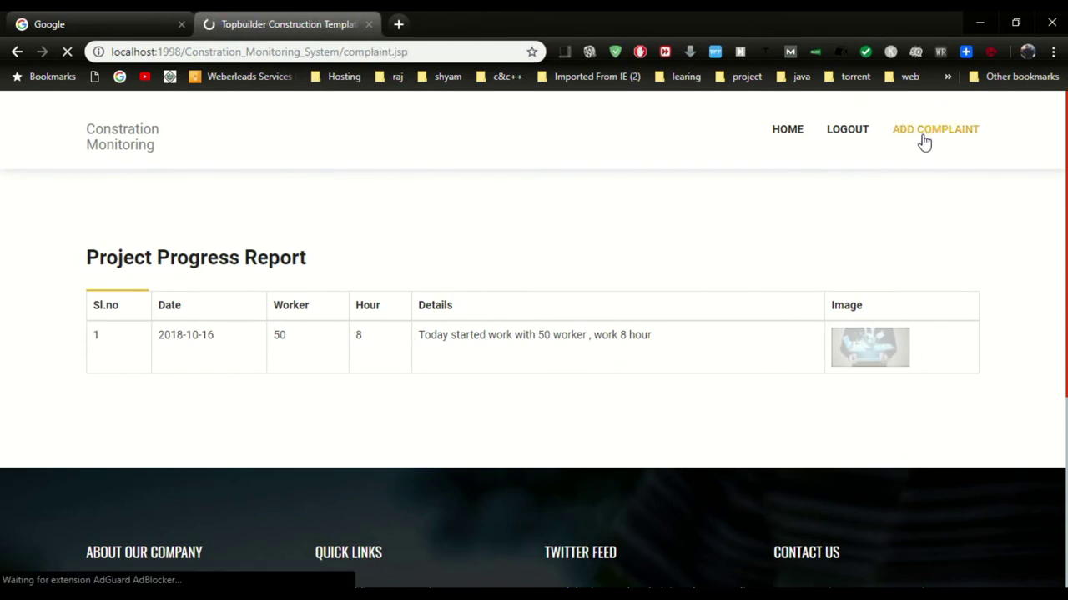
# Enter the complainant's name and a 'company not working well' complaint, submit it, and log out
pyautogui.click(401, 342)
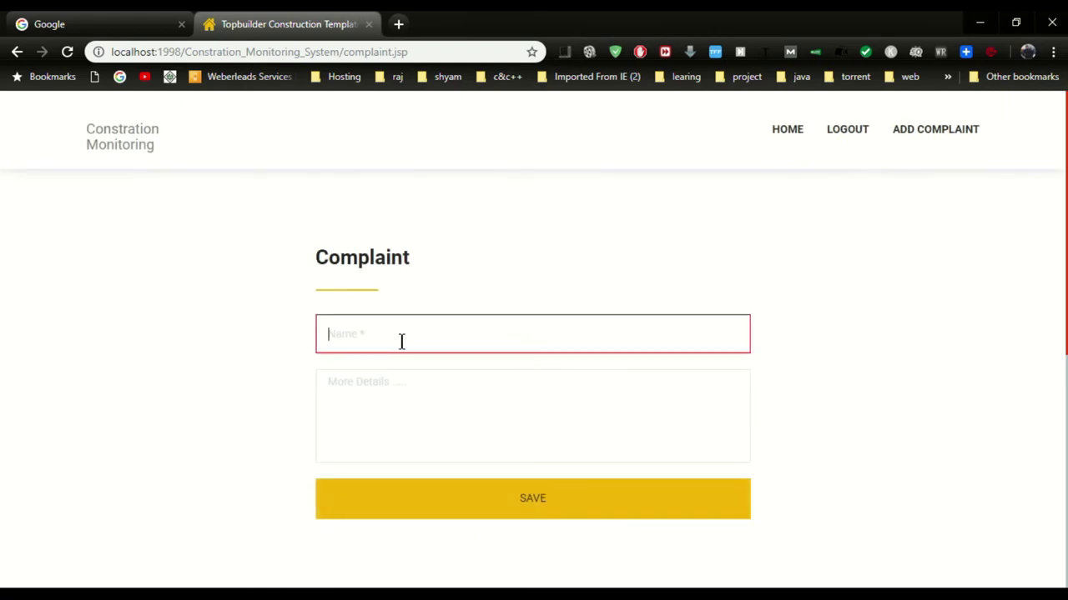
pyautogui.write('Shyam')
pyautogui.press('Tab')
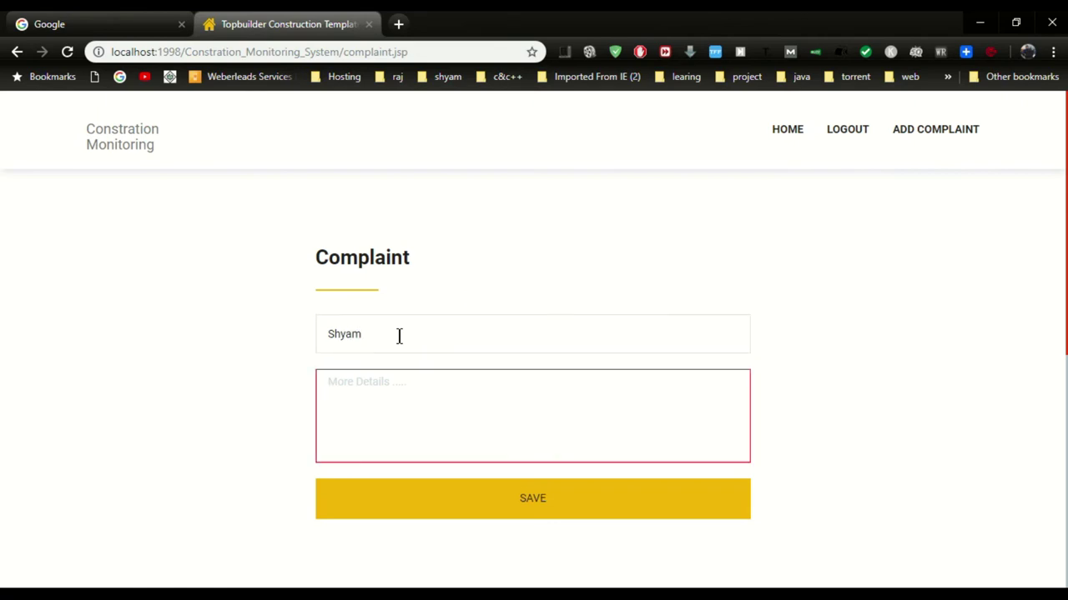
pyautogui.write('Dear sir , your compa')
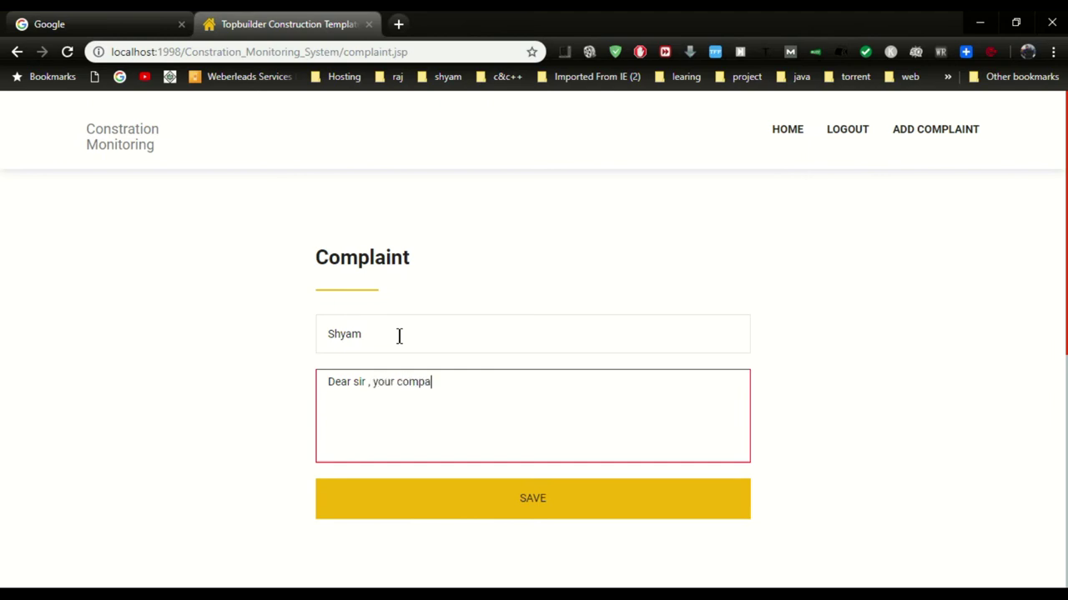
pyautogui.write('ny not working well')
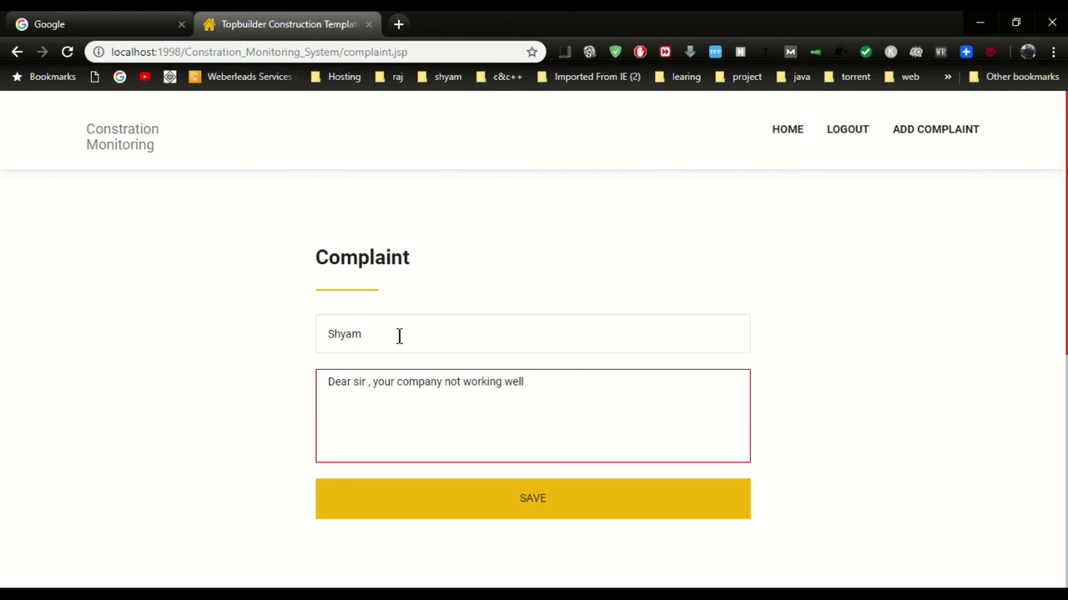
pyautogui.write('........................ ')
pyautogui.write('you can add')
pyautogui.write(' and')
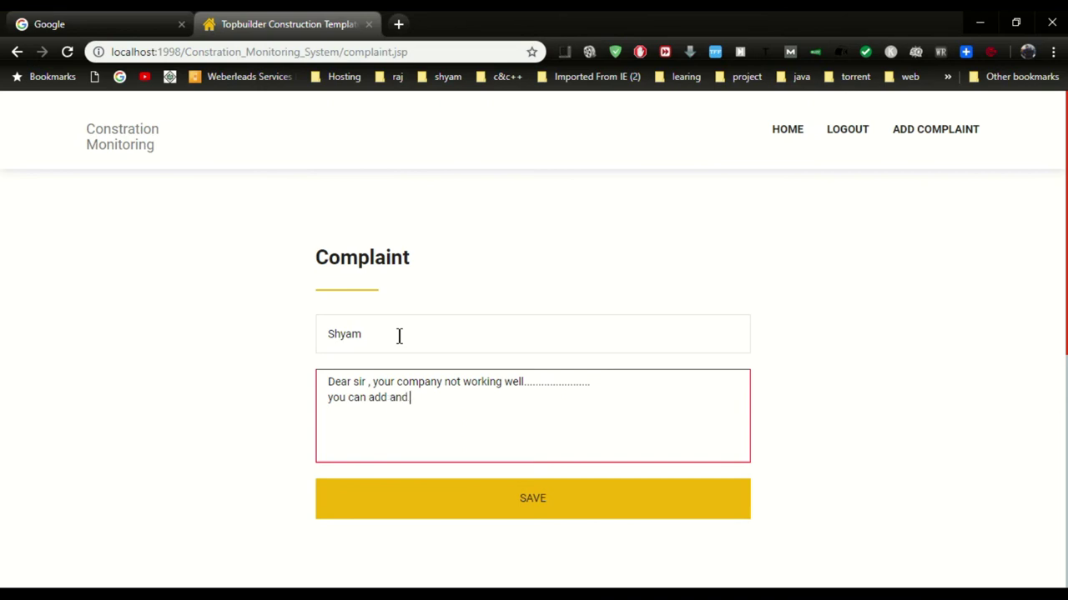
pyautogui.write('  post any query for admi')
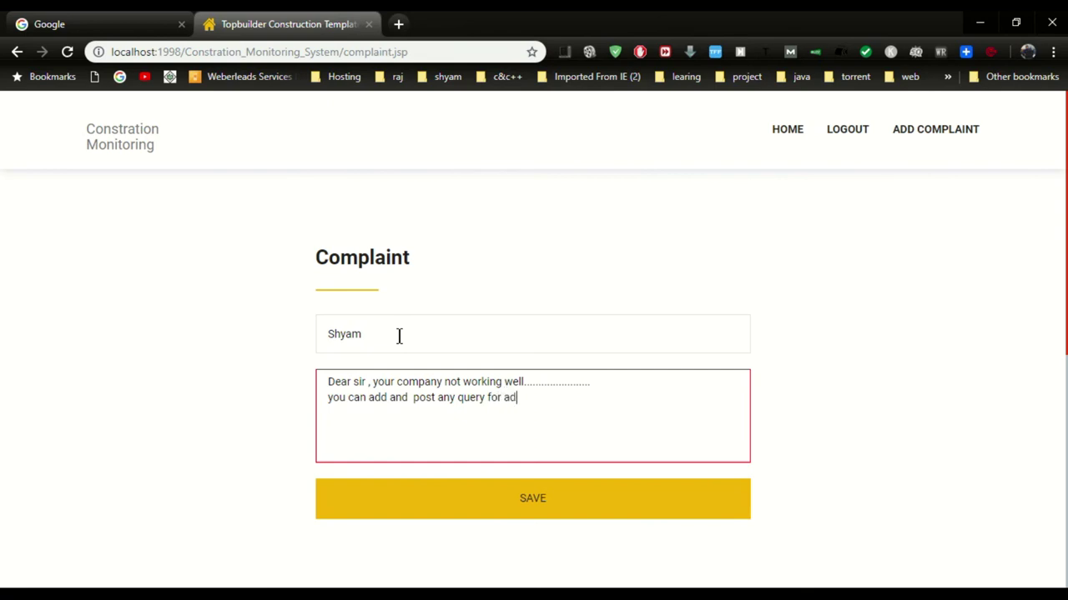
pyautogui.click(517, 494)
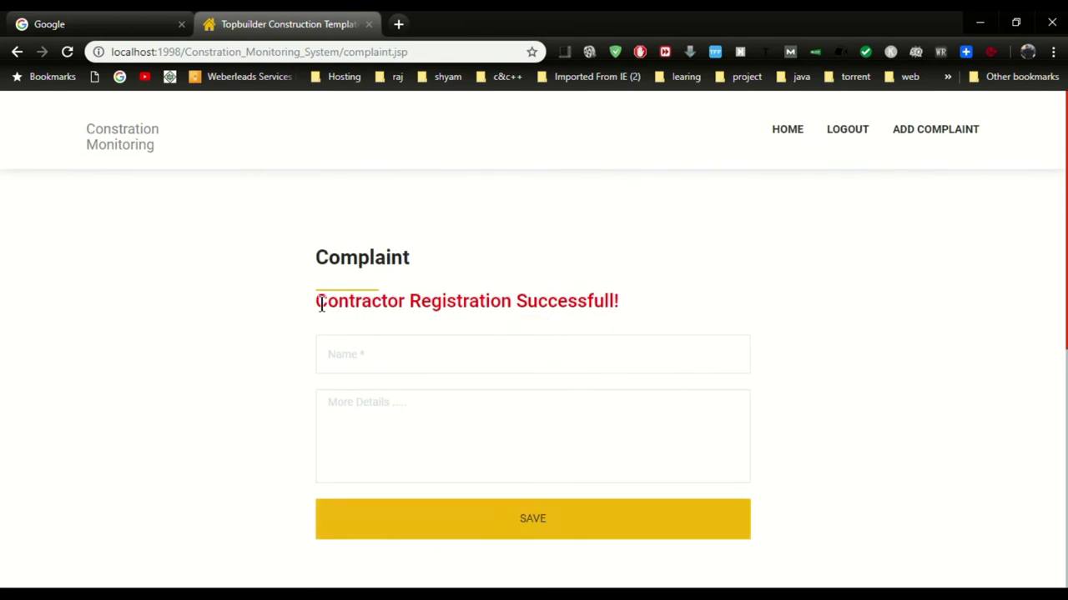
pyautogui.moveTo(322, 301); pyautogui.dragTo(622, 302)
pyautogui.click(837, 131)
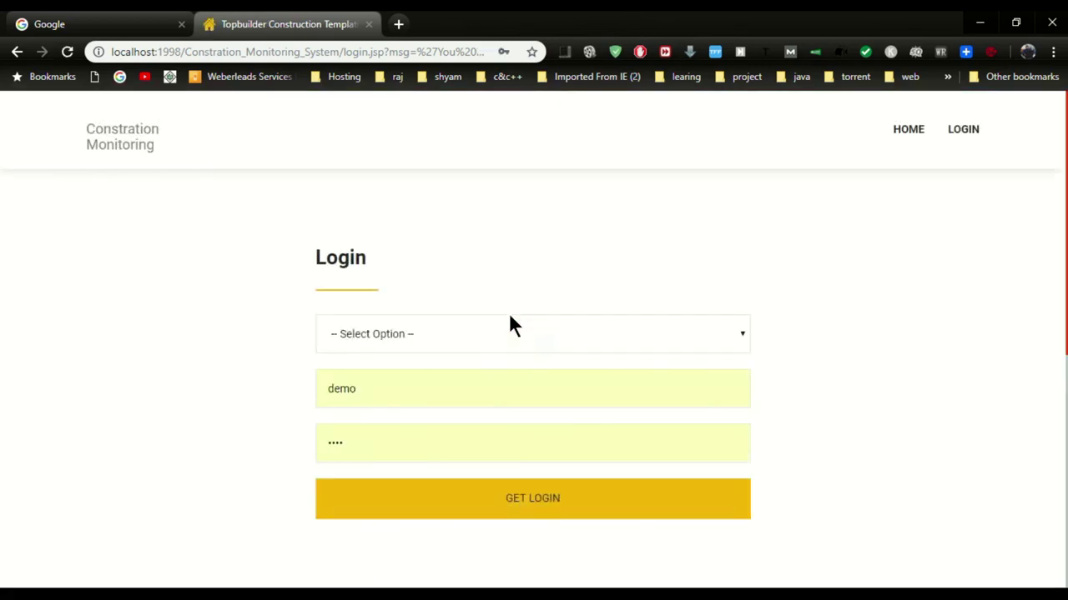
# Choose the Admin role, fill in the saved admin login, and sign in
pyautogui.click(500, 329)
pyautogui.click(378, 375)
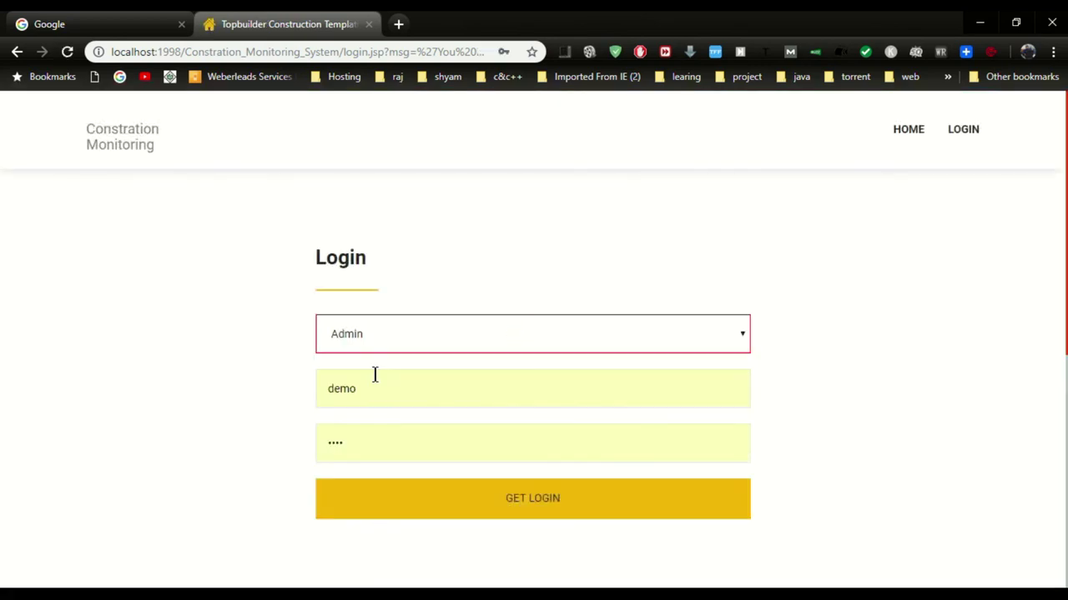
pyautogui.click(374, 377)
pyautogui.click(367, 250)
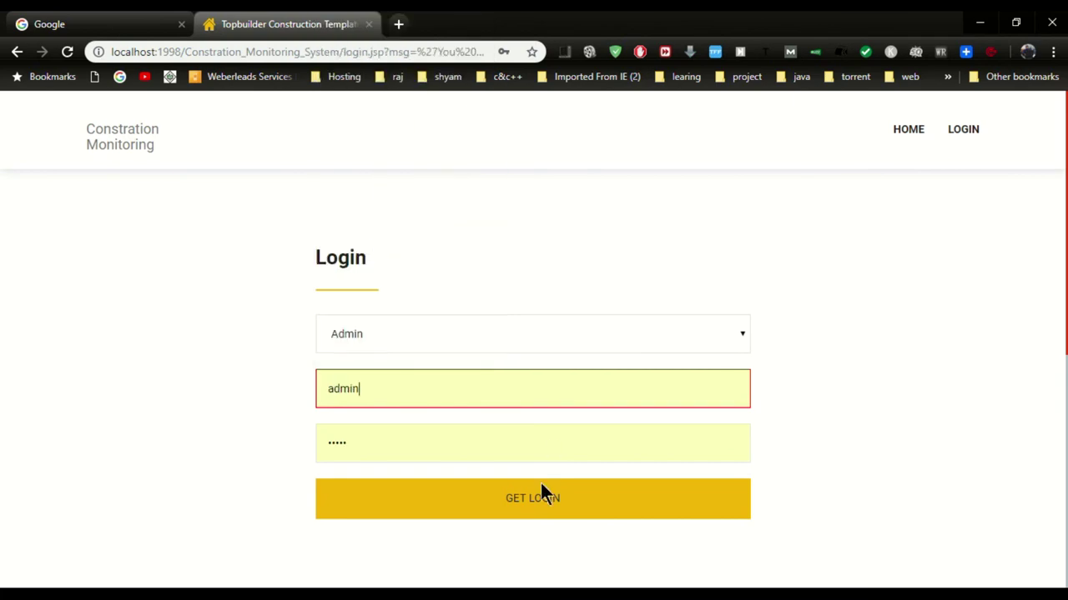
pyautogui.click(515, 499)
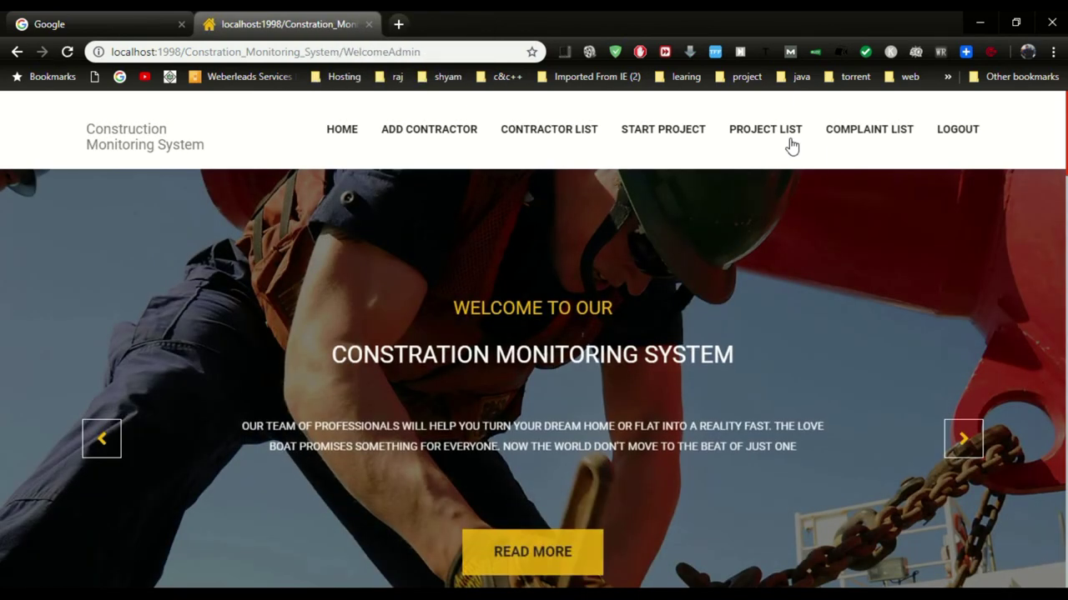
# Read the user's complaint number, name and details, check the started College Work project, then log out of admin
pyautogui.click(862, 142)
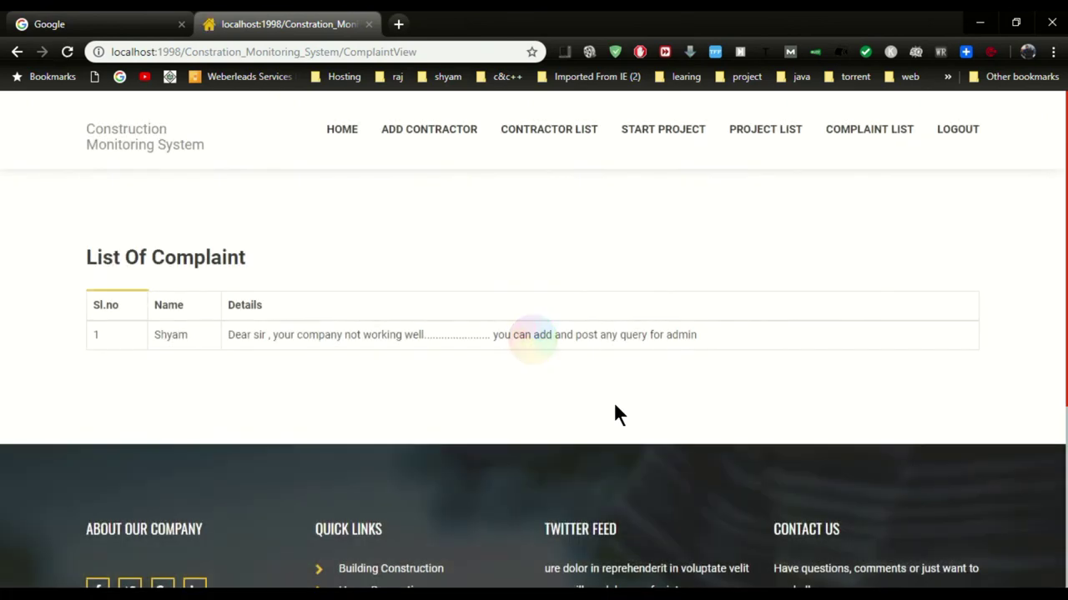
pyautogui.moveTo(227, 334); pyautogui.dragTo(705, 345)
pyautogui.moveTo(168, 336); pyautogui.dragTo(664, 354)
pyautogui.doubleClick(692, 336)
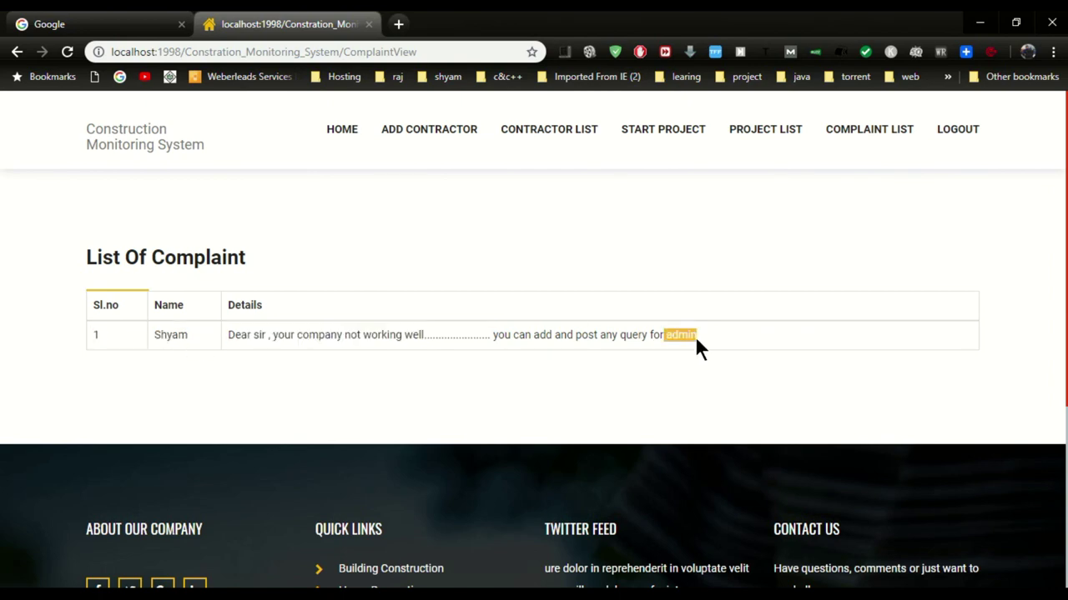
pyautogui.click(761, 141)
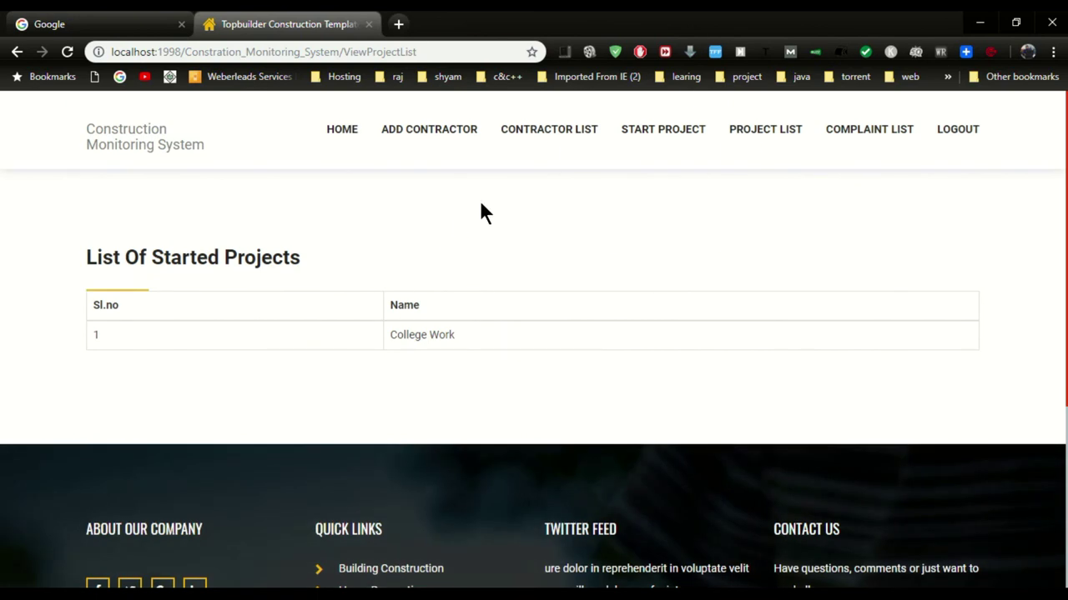
pyautogui.click(958, 132)
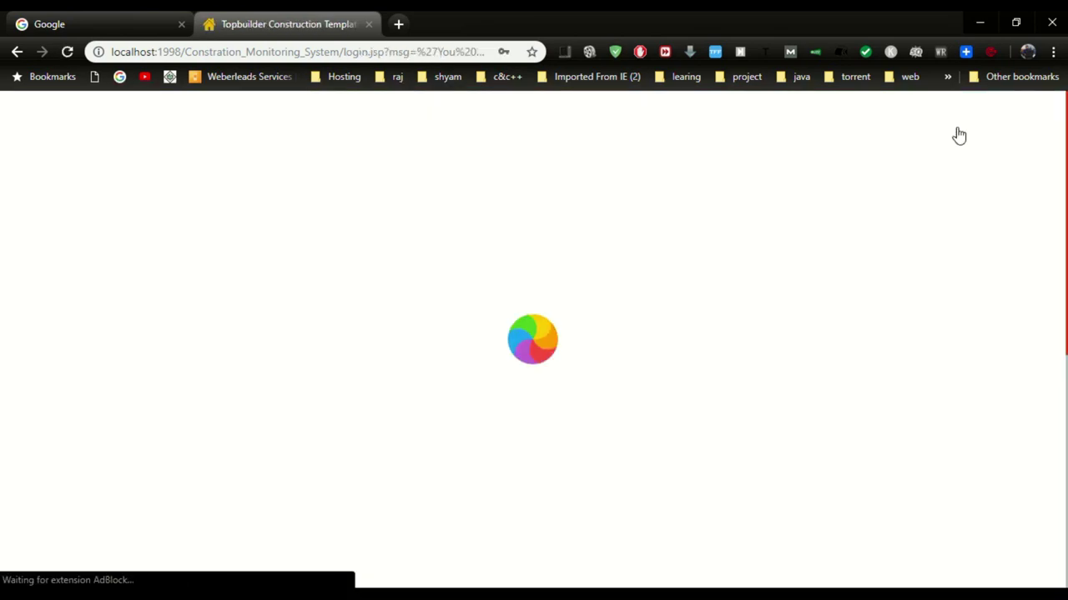
# Go to the HOME page, scroll down to the footer, then back up to the hero slider
pyautogui.click(911, 140)
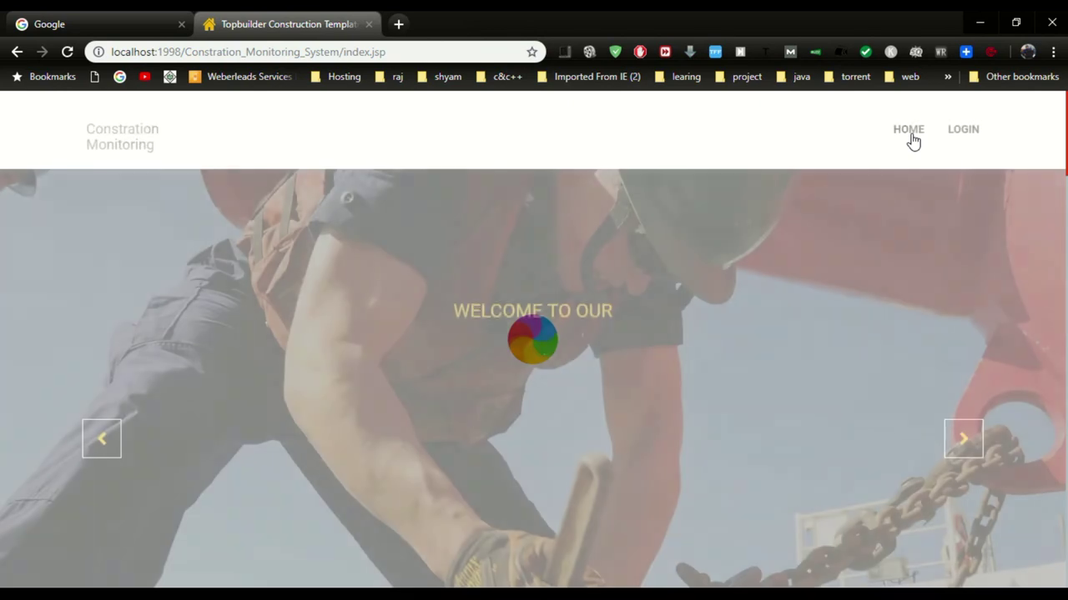
pyautogui.scroll(-15, 908, 426)
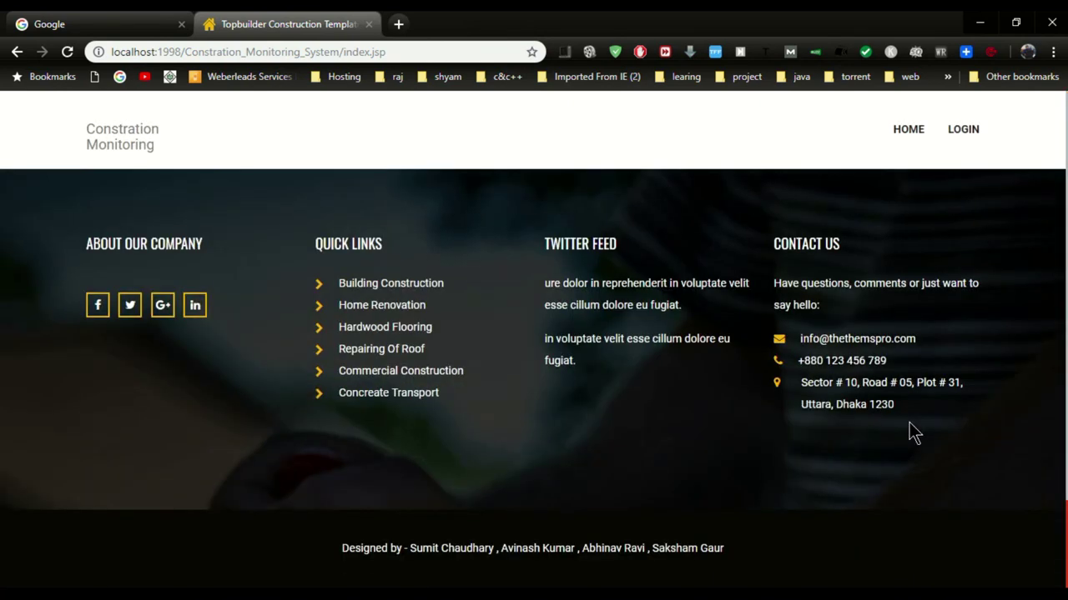
pyautogui.scroll(5, 909, 424)
pyautogui.scroll(10, 909, 424)
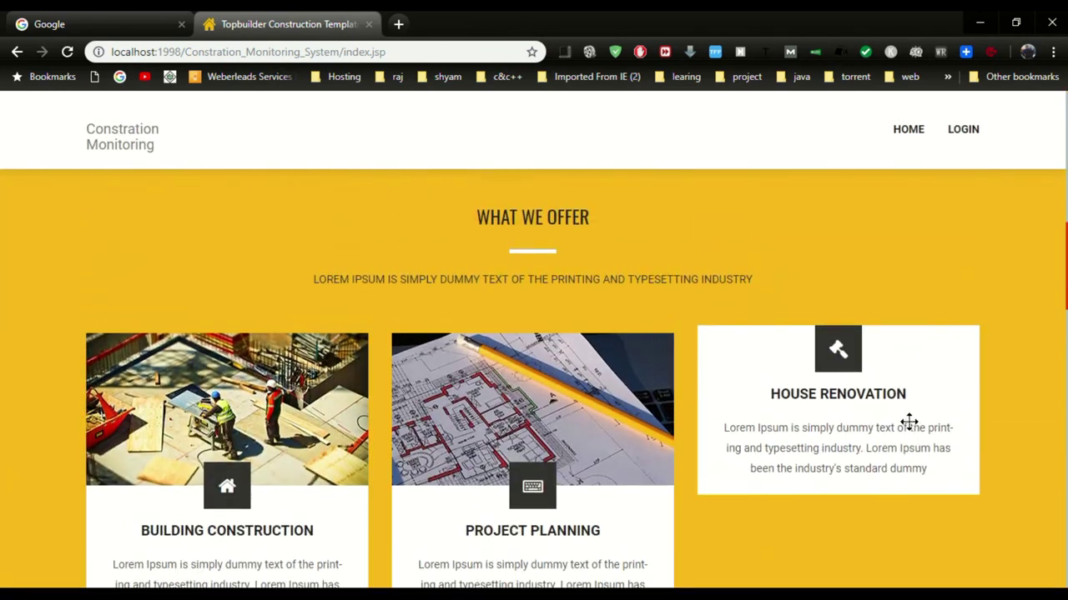
pyautogui.scroll(3, 909, 429)
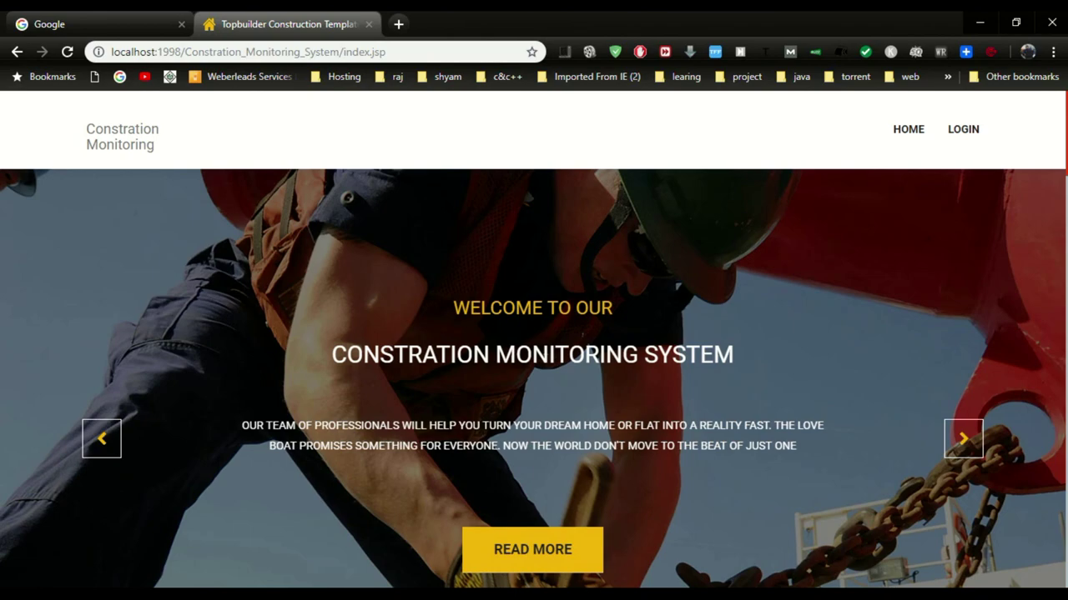